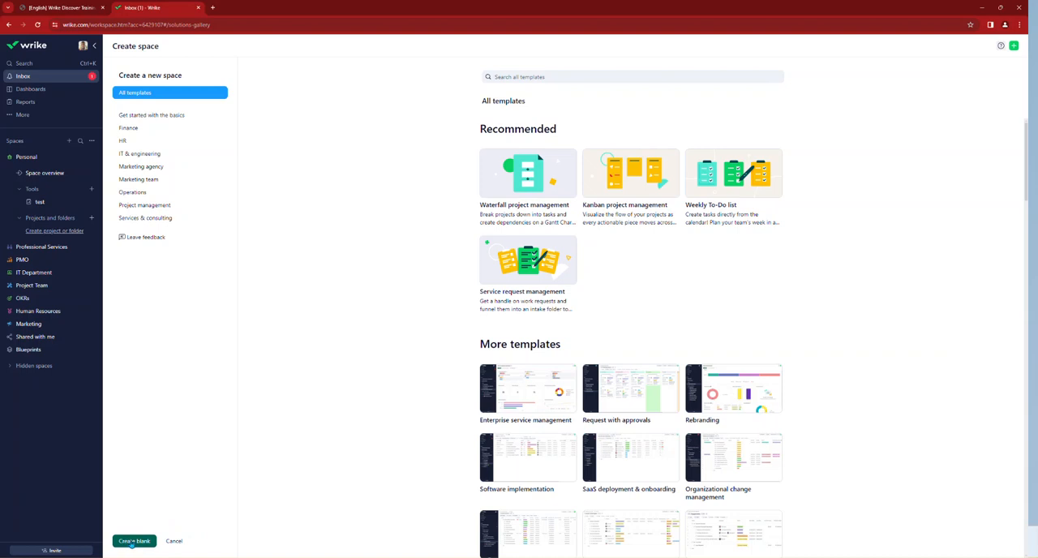
Step: Start a blank space named "Wrike Training" and set its type to Public
left_click(132, 543)
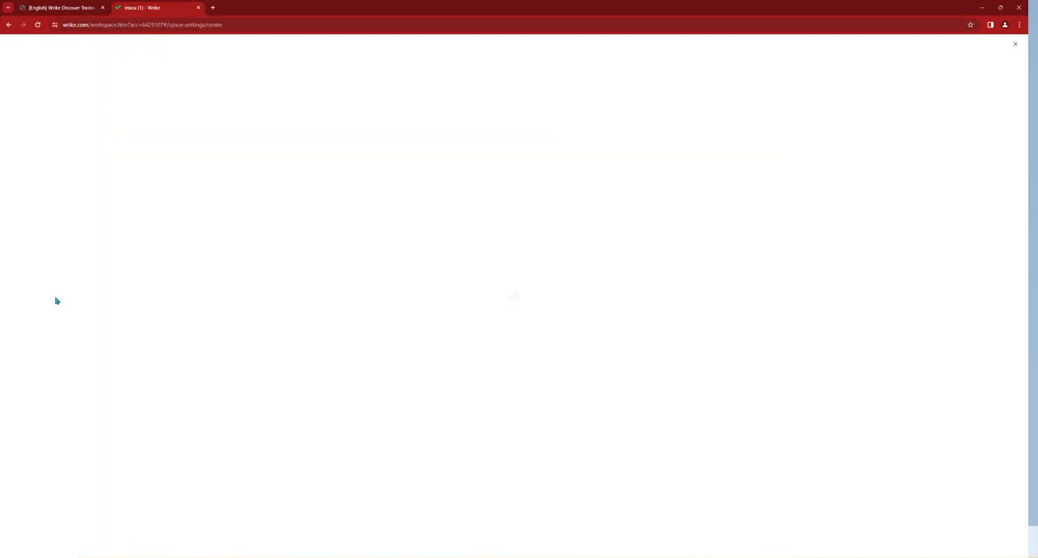
left_click(44, 81)
type("Wrike Training")
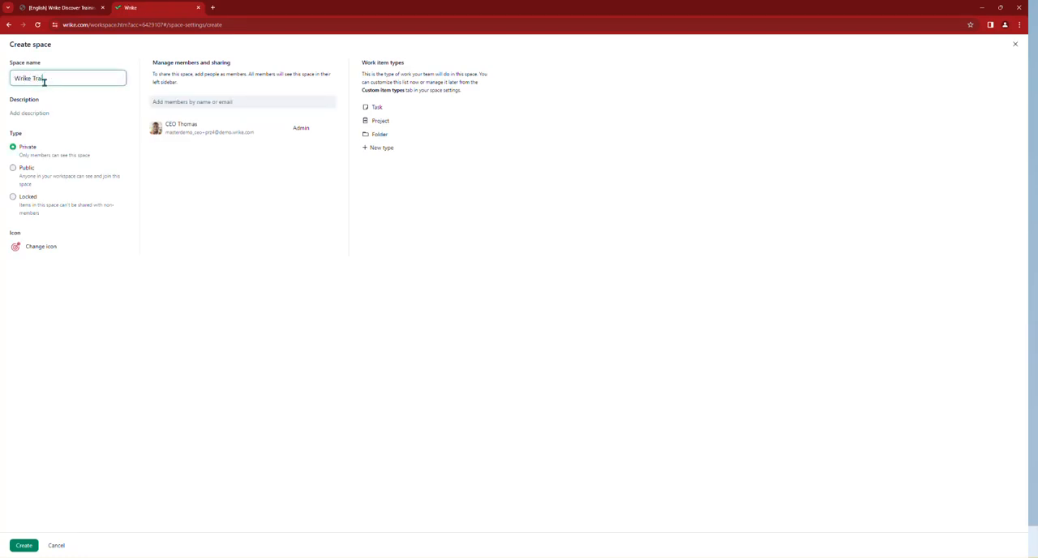
left_click(25, 170)
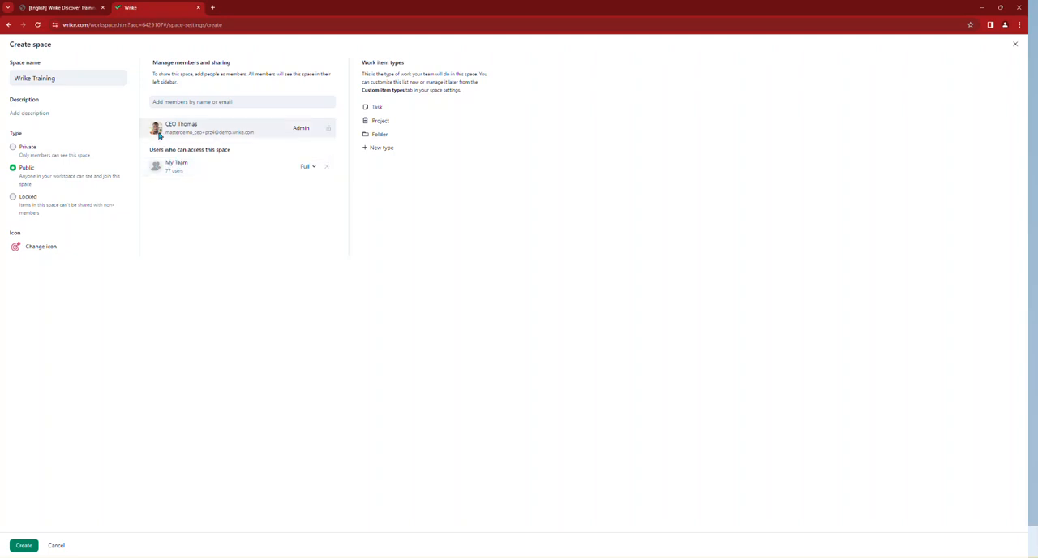
Step: Add the My Team group as a member of the new space
left_click(184, 103)
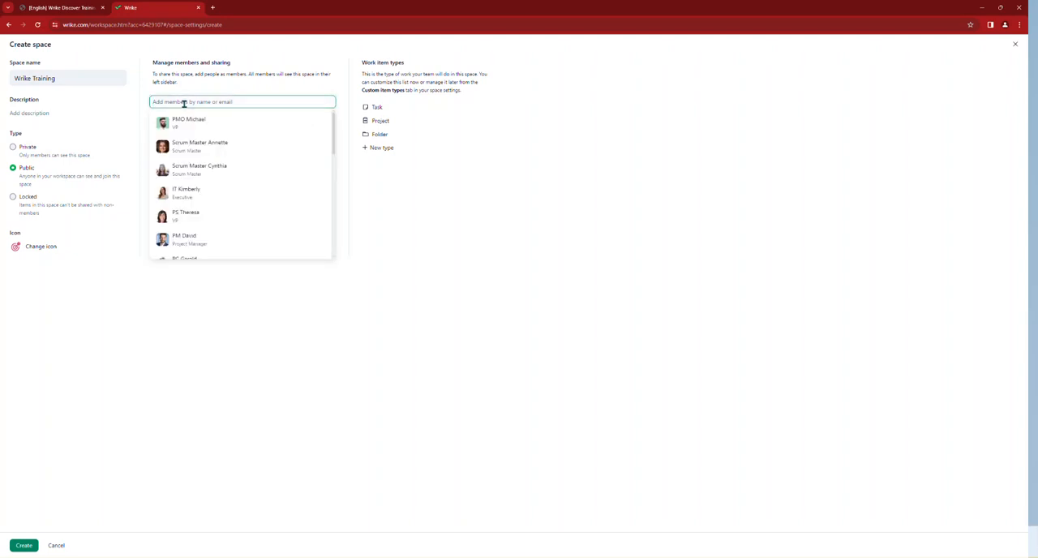
type("my team")
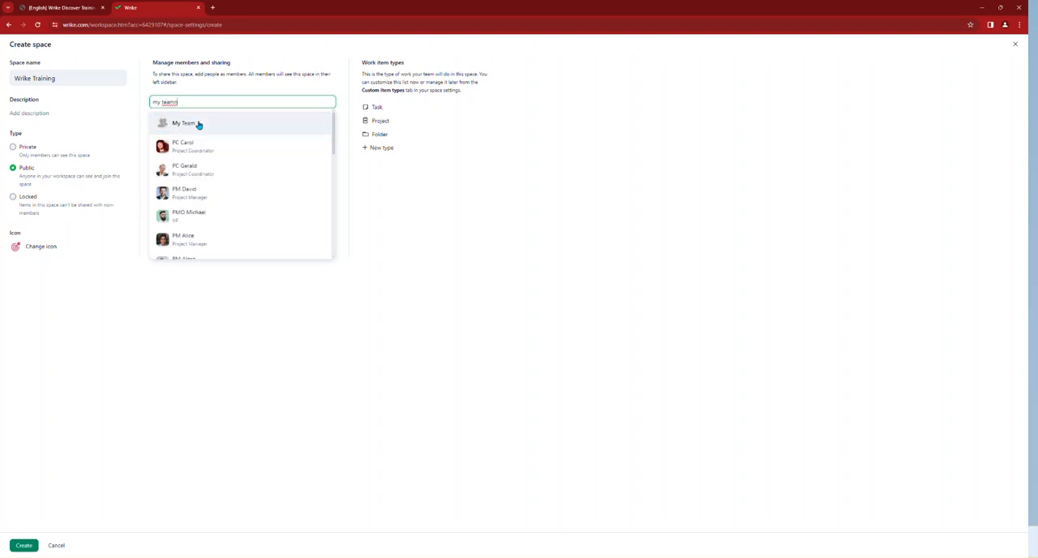
left_click(199, 125)
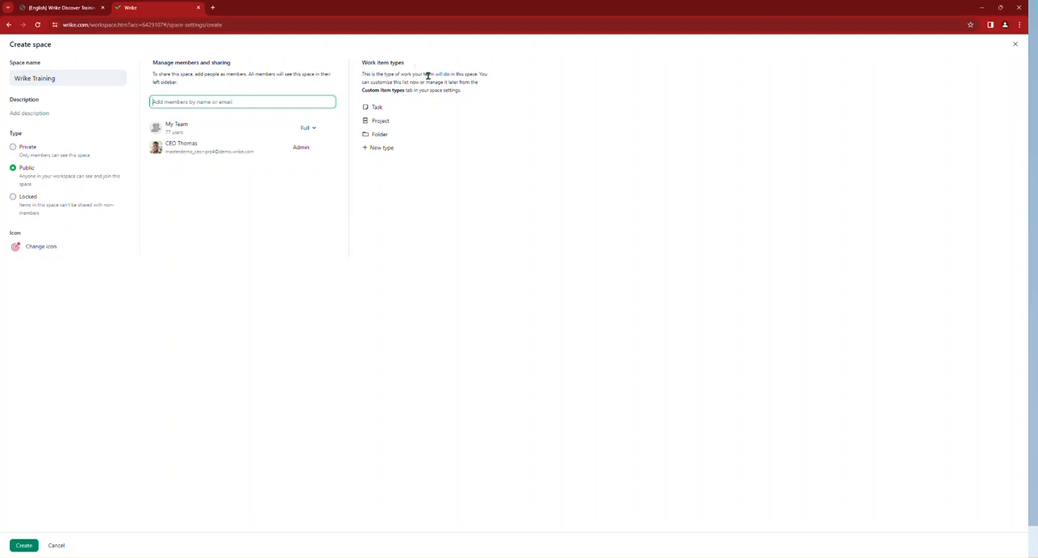
Step: Define a new project-type work item named "Wrike Training" for the space
left_click(380, 149)
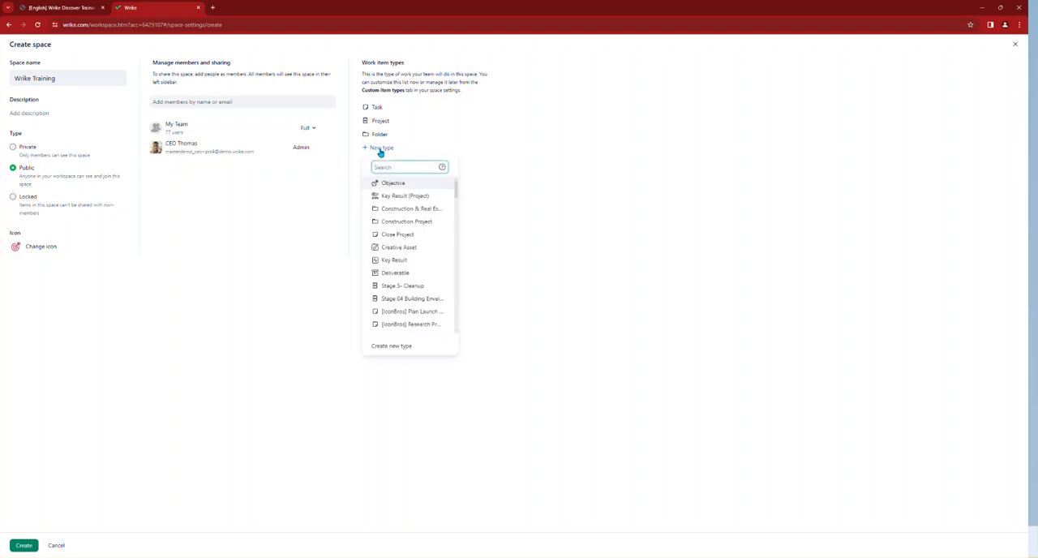
type("Wrike")
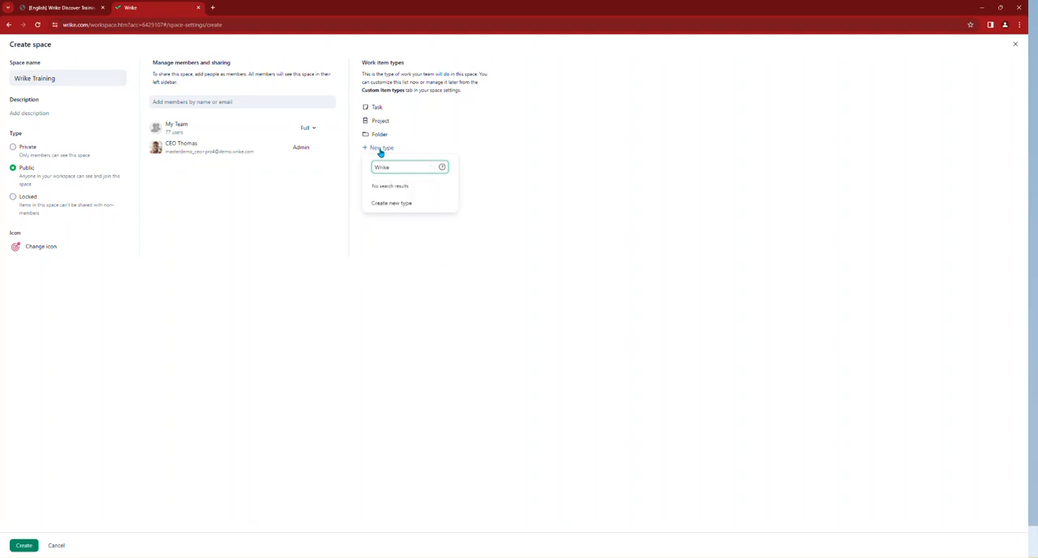
left_click(417, 210)
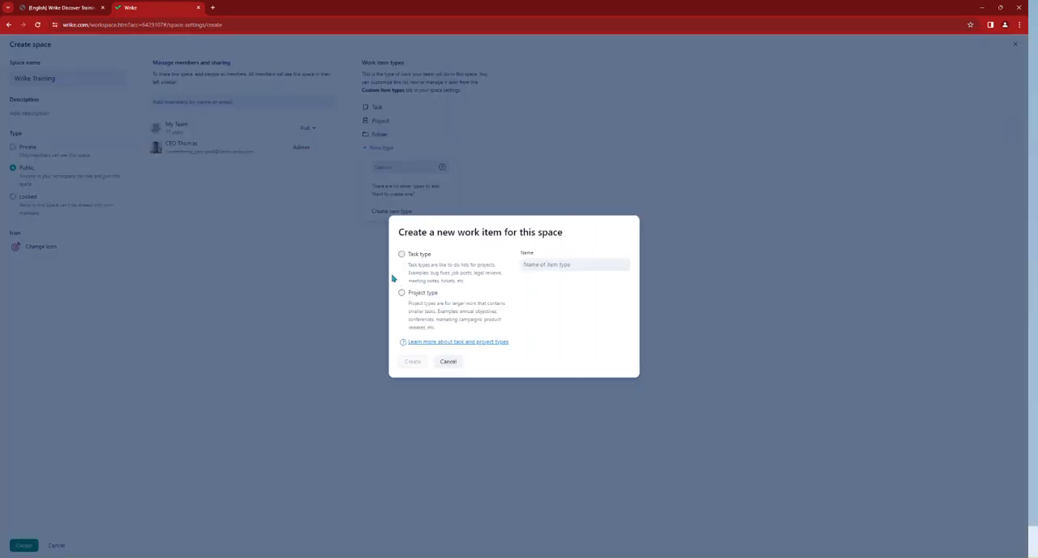
left_click(401, 292)
left_click(556, 263)
type("Wi")
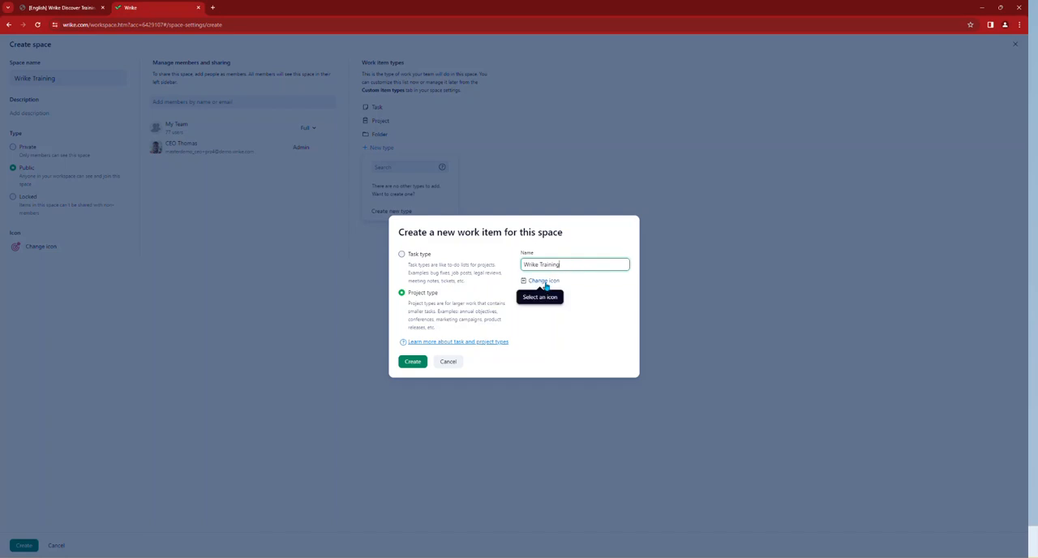
Step: Give the Wrike Training work item a check mark icon and create the type
left_click(545, 282)
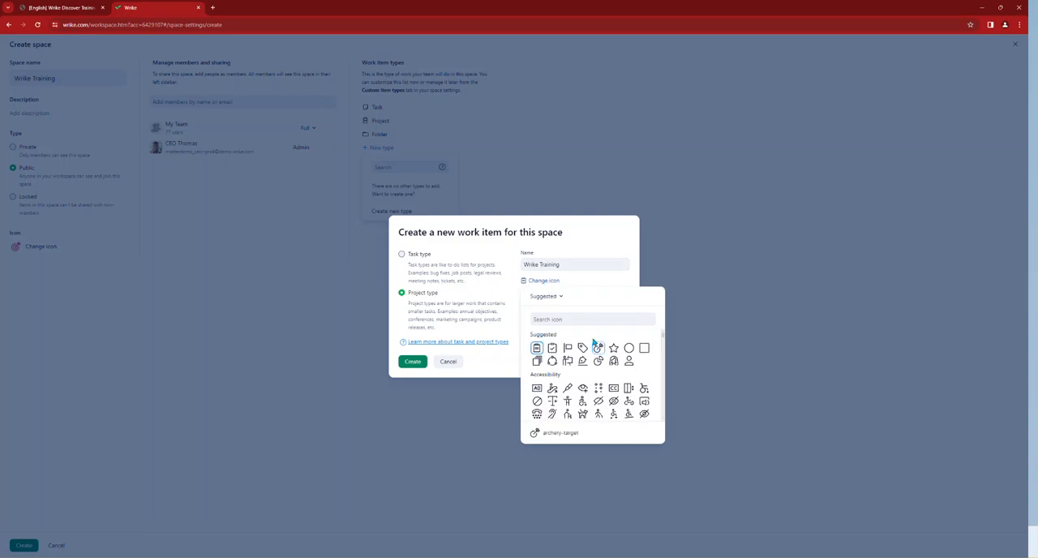
left_click(546, 319)
type("tick")
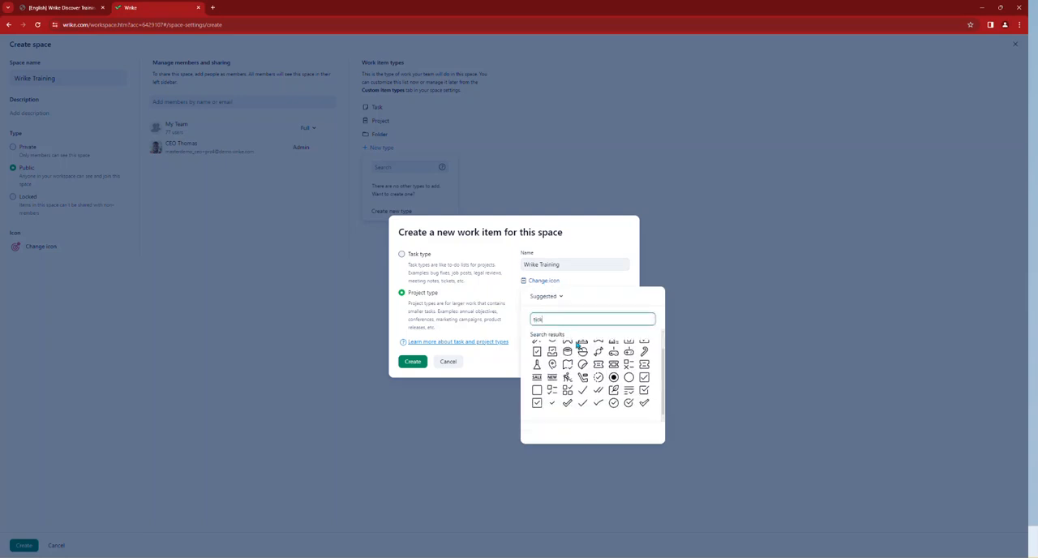
left_click(567, 401)
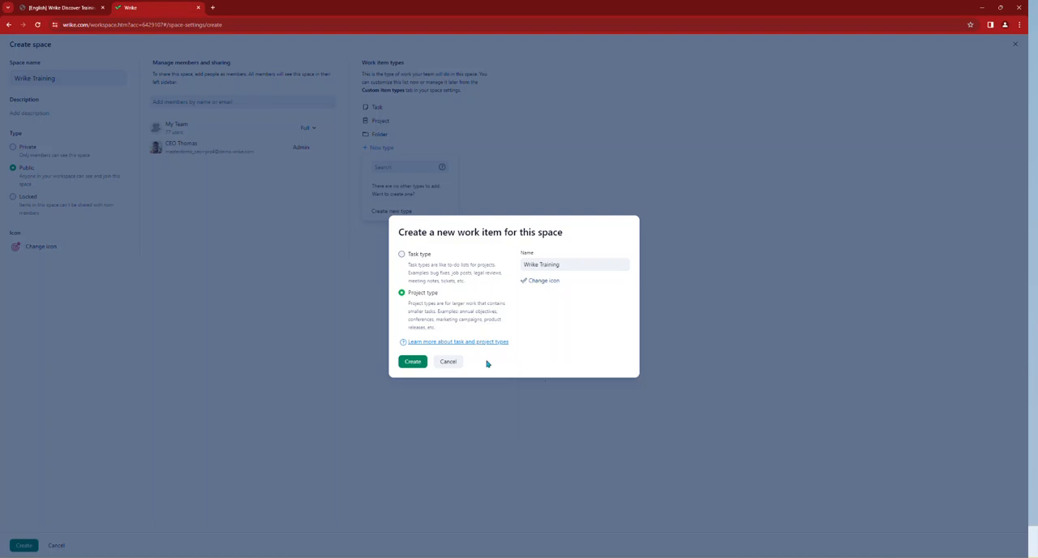
left_click(413, 361)
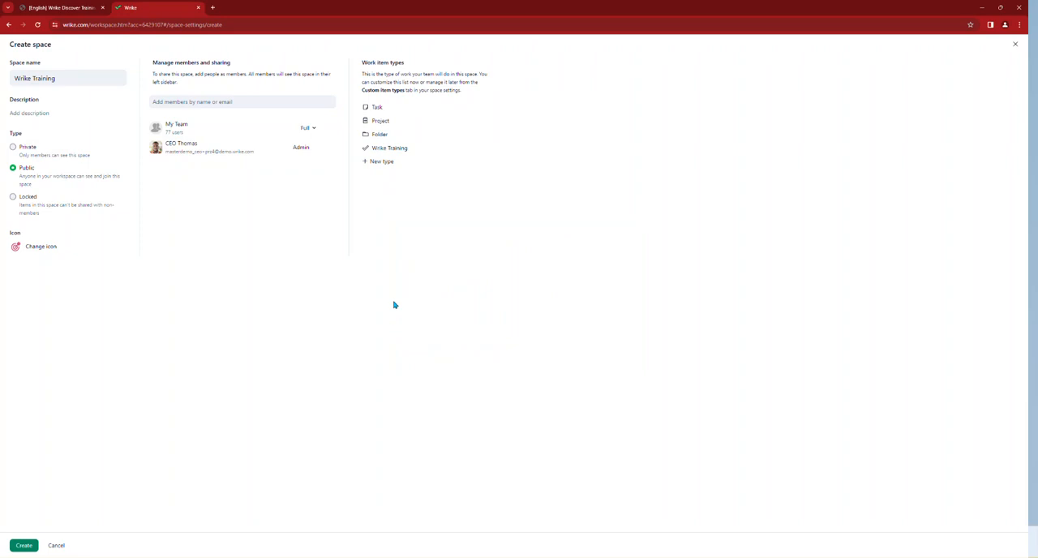
Step: Define a new task-type work item named "Wrike Training Session" for the space
left_click(379, 163)
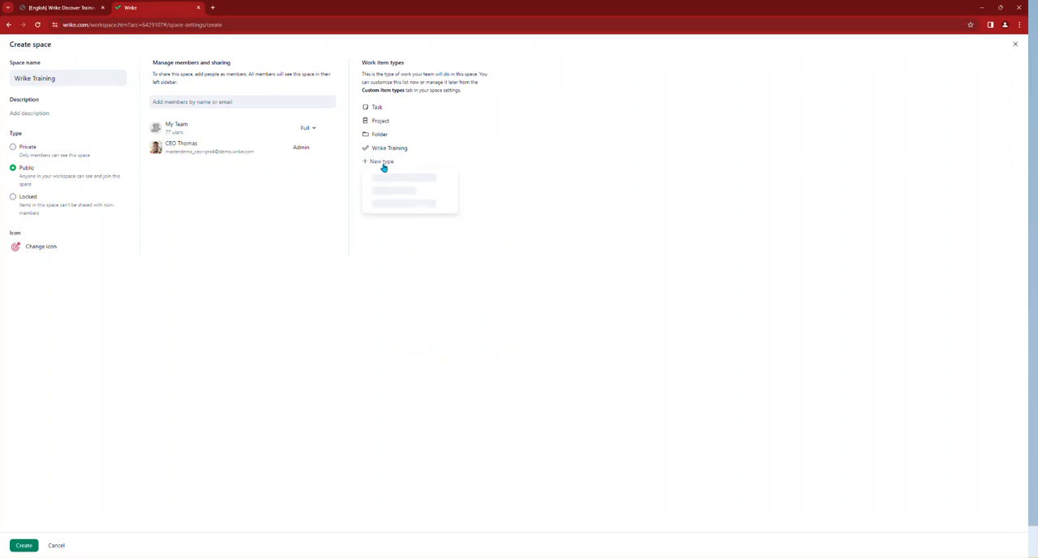
left_click(400, 360)
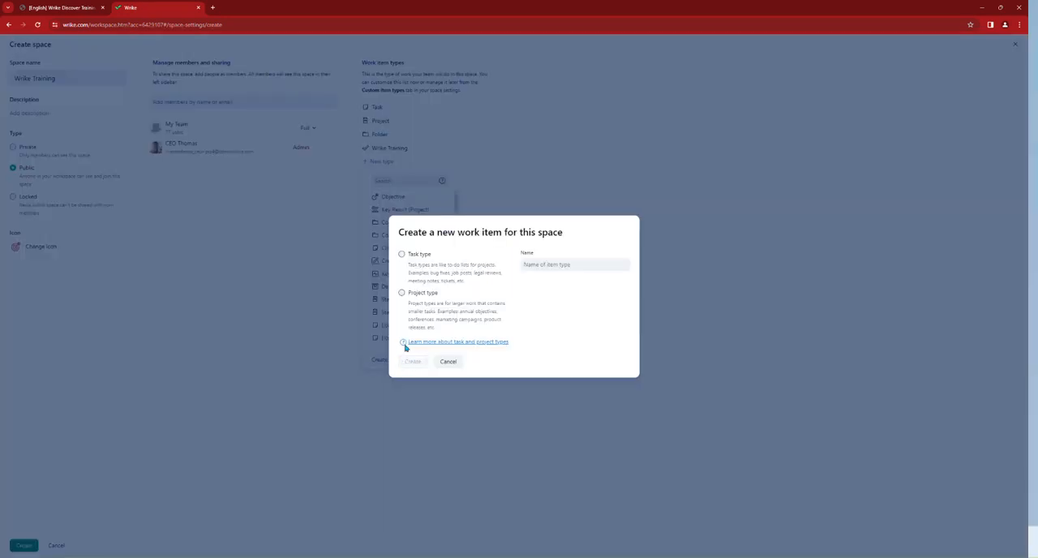
left_click(402, 256)
left_click(525, 264)
type("Wi")
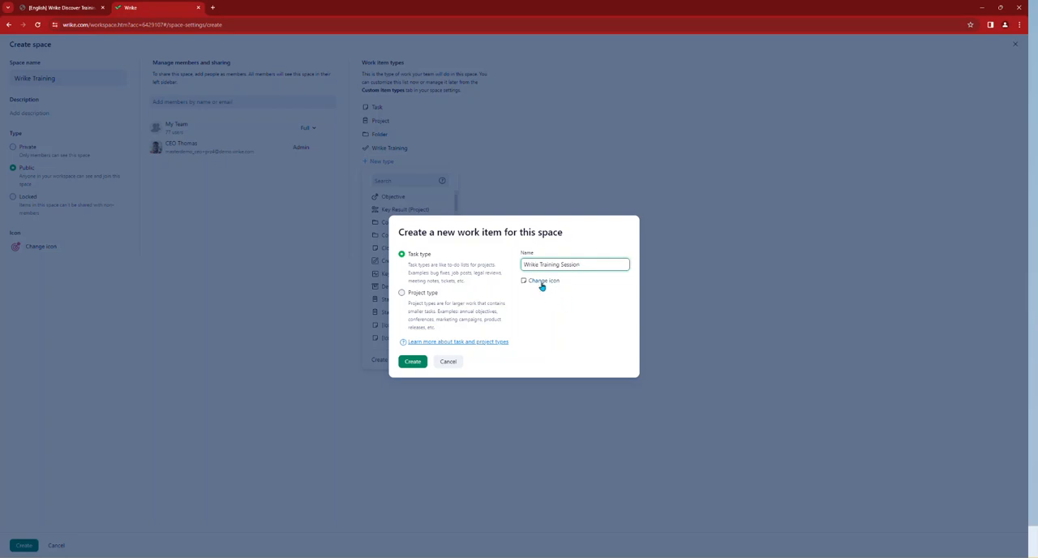
Step: Find the video-gallery-2 icon with the search term "media", assign it to the Wrike Training Session item, and create the type
left_click(542, 280)
left_click(556, 320)
type("mje")
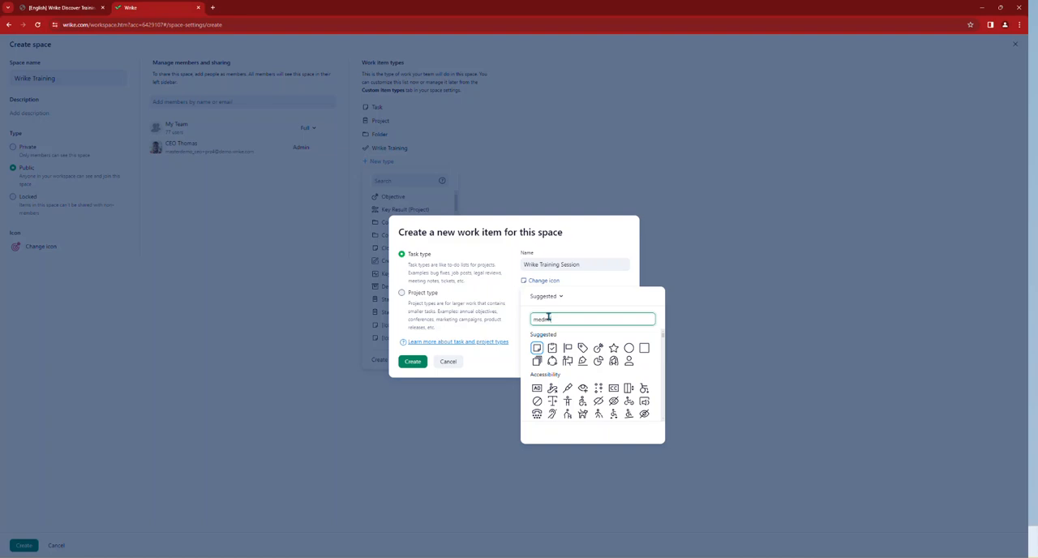
key("BackSpace")
type("ia")
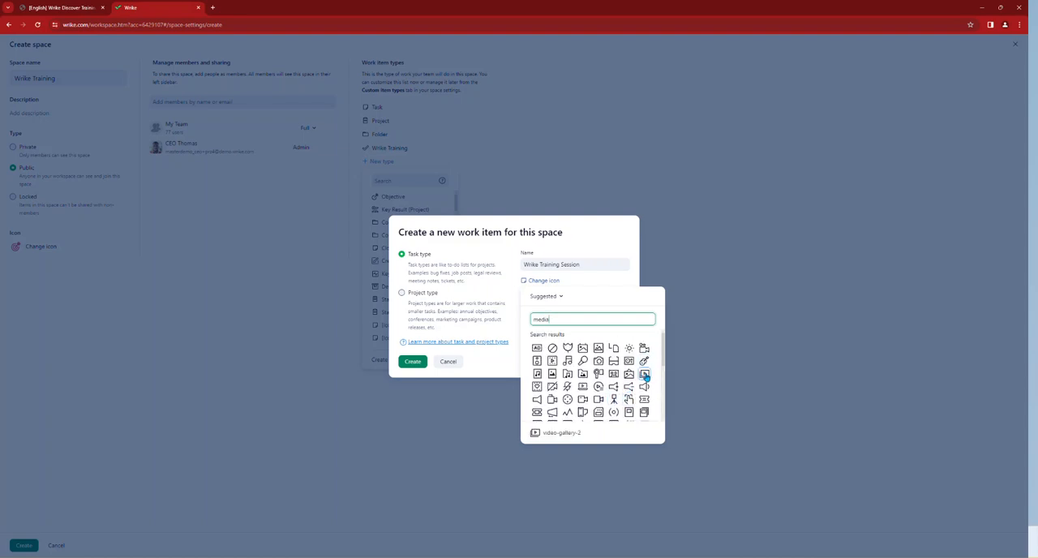
left_click(645, 375)
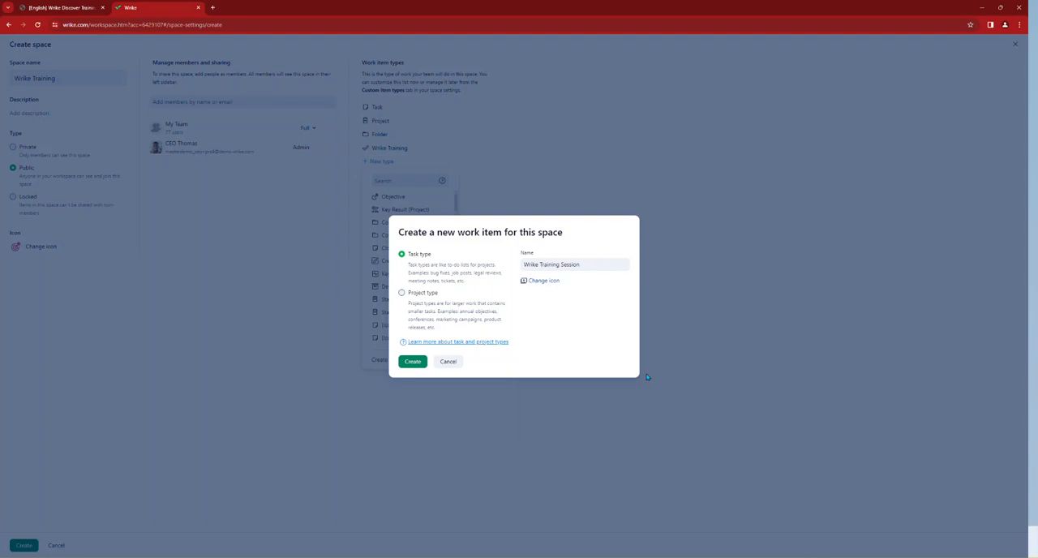
left_click(419, 366)
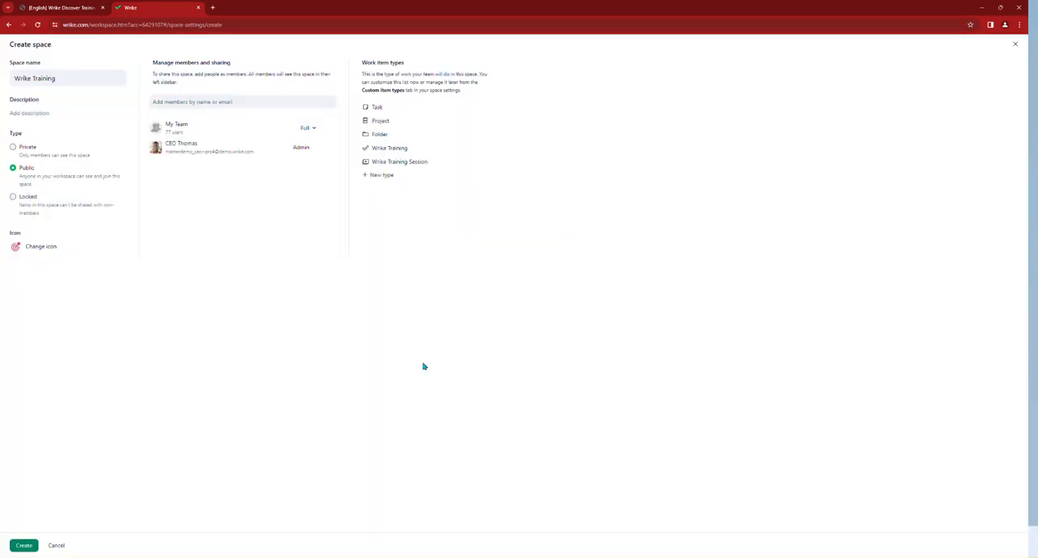
Step: Remove the default Task and Project work item types and create the space
mouse_move(458, 110)
left_click(487, 108)
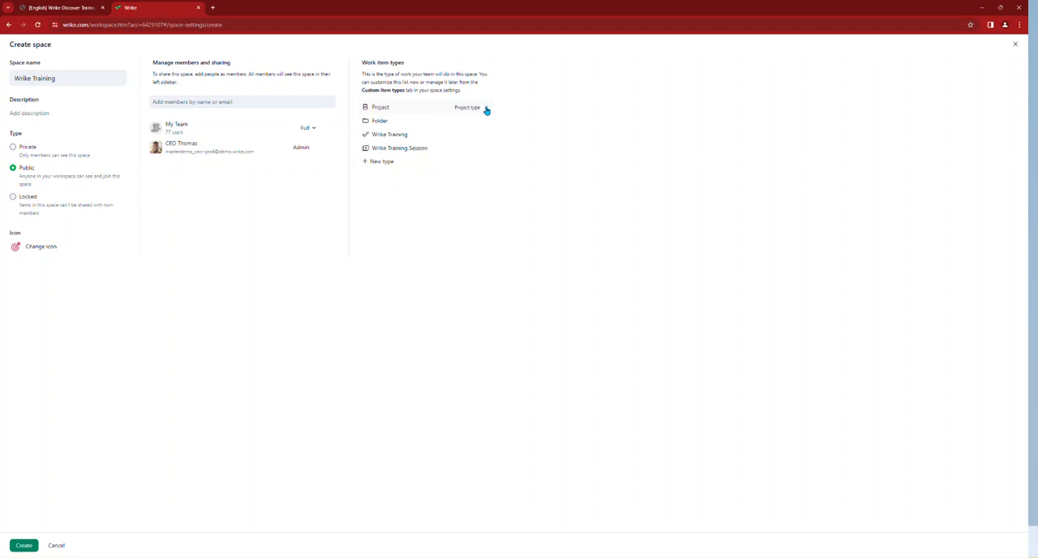
left_click(486, 108)
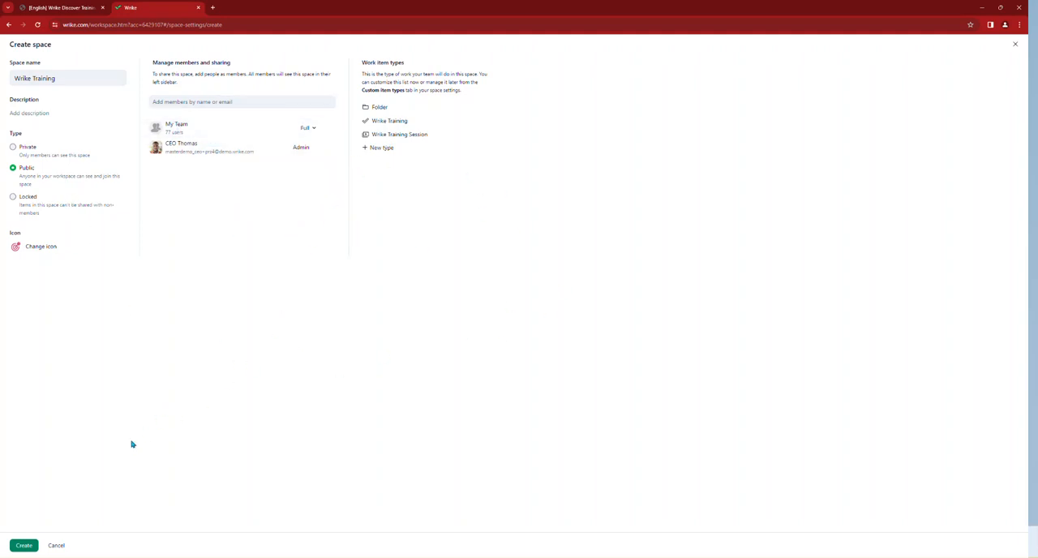
left_click(24, 544)
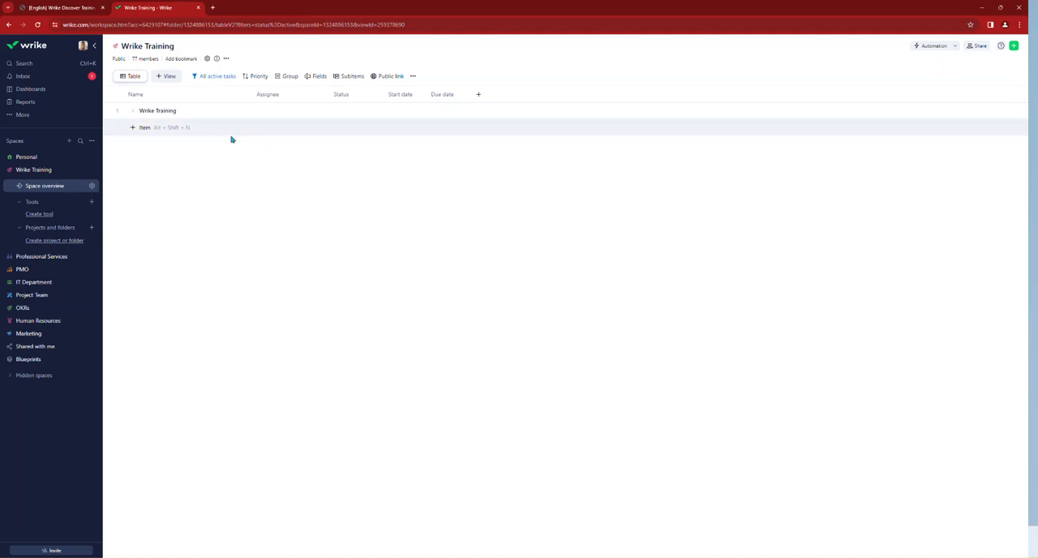
Step: Create a Text custom field named "URL" in the Wrike Training space's table
left_click(316, 78)
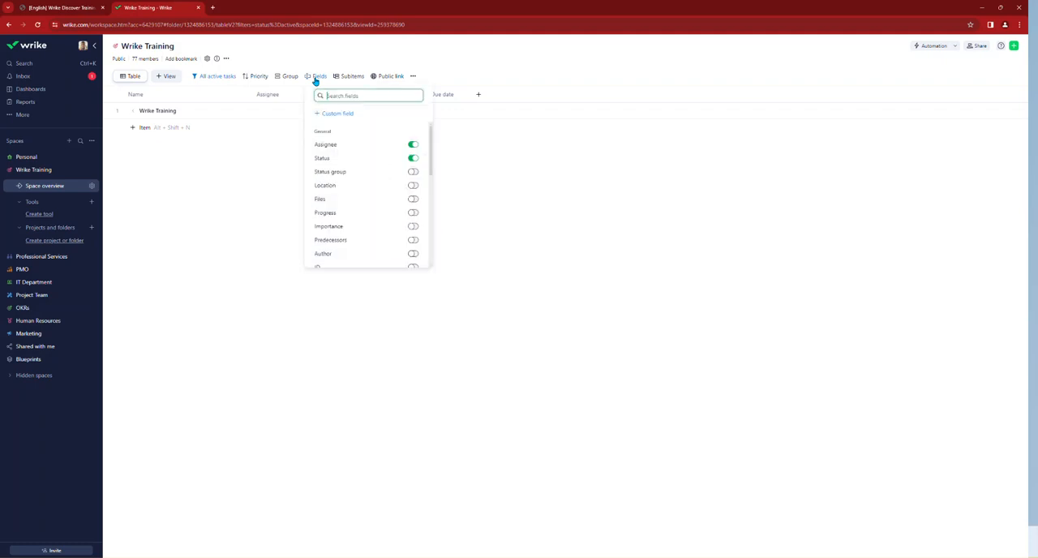
left_click(340, 114)
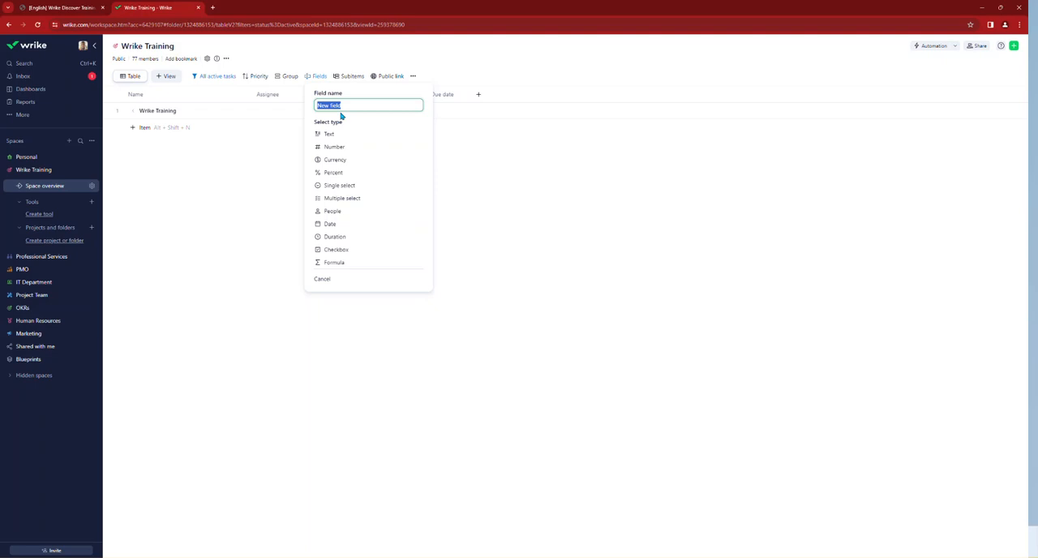
type("URL")
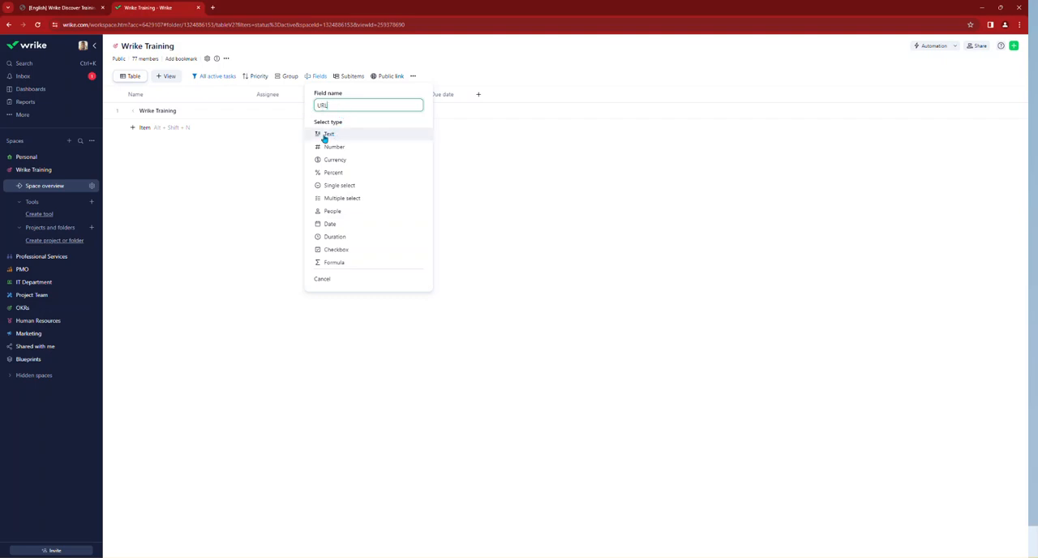
left_click(330, 136)
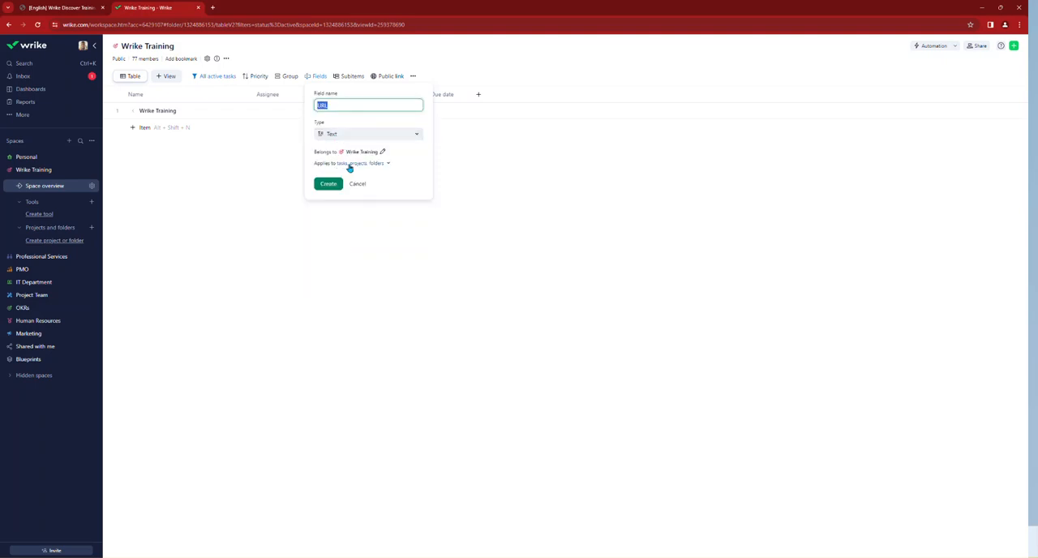
left_click(331, 186)
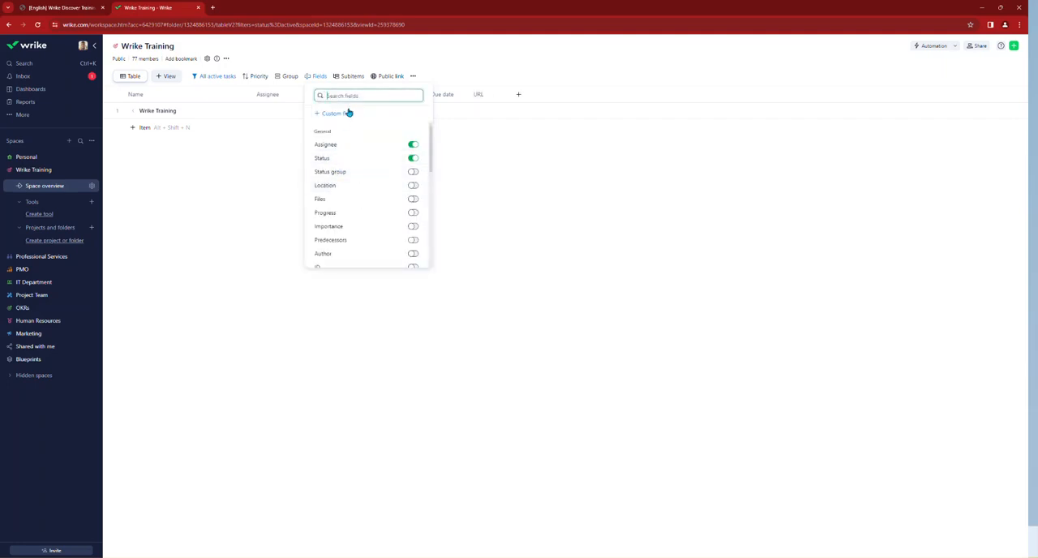
Step: Set up a Single select custom field named "Language" with the options English and German
left_click(342, 112)
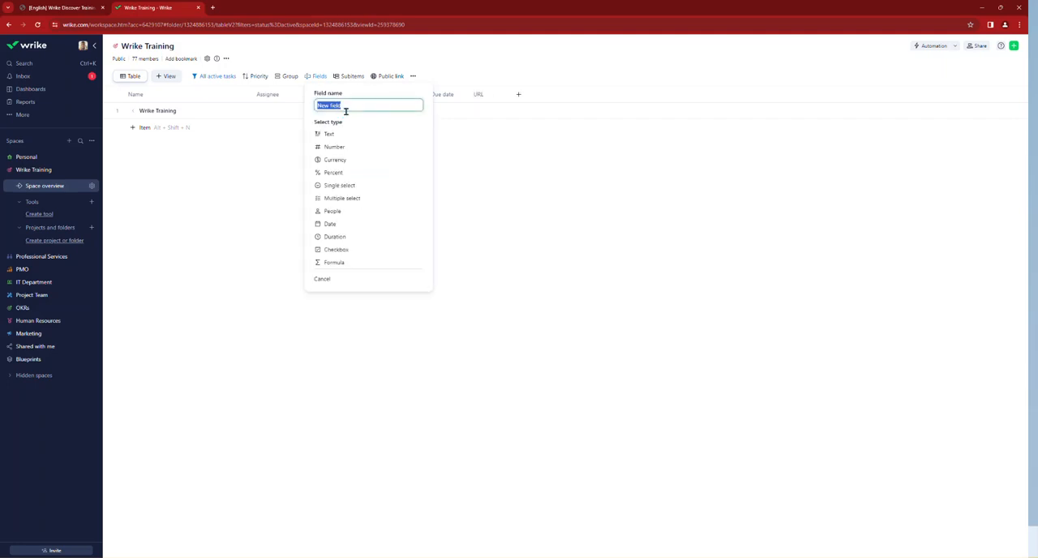
type("Language")
left_click(347, 187)
left_click(329, 164)
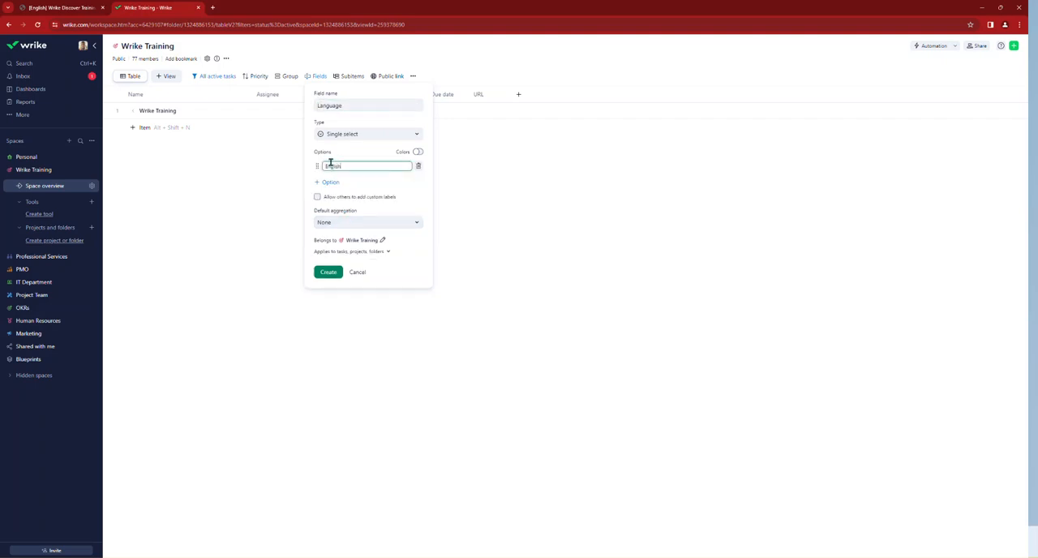
left_click(329, 183)
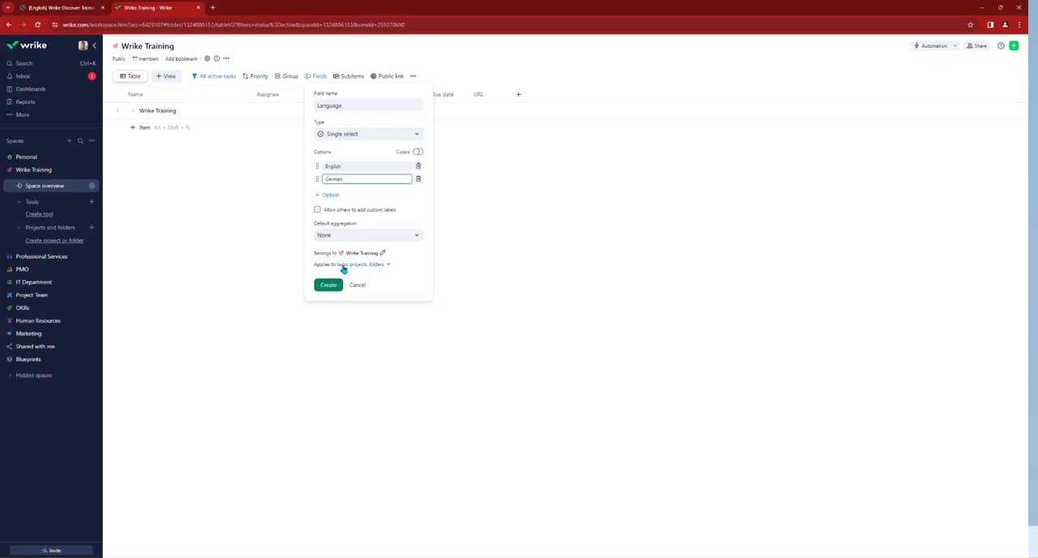
Step: Limit the Language field to projects only, create it, and close the field list
left_click(344, 266)
left_click(358, 306)
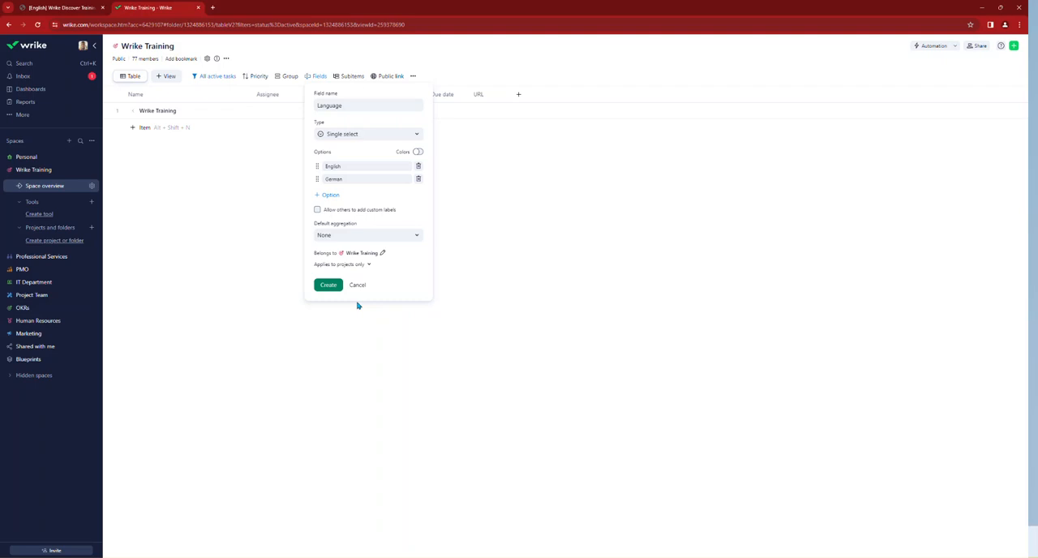
left_click(328, 290)
left_click(328, 286)
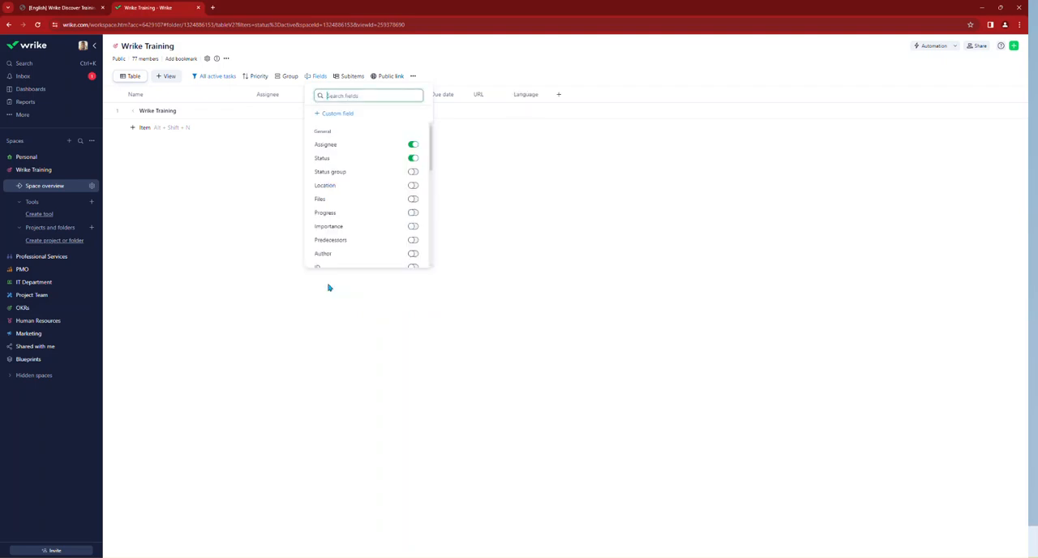
left_click(282, 242)
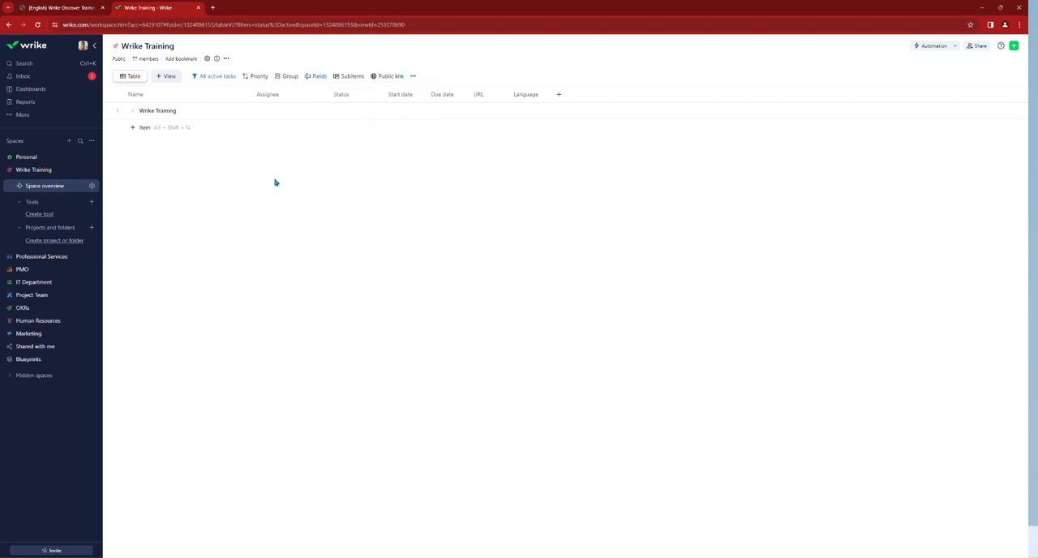
Step: Add the PMO user as a member of the Wrike Training space with Admin access and save the space settings
left_click(92, 186)
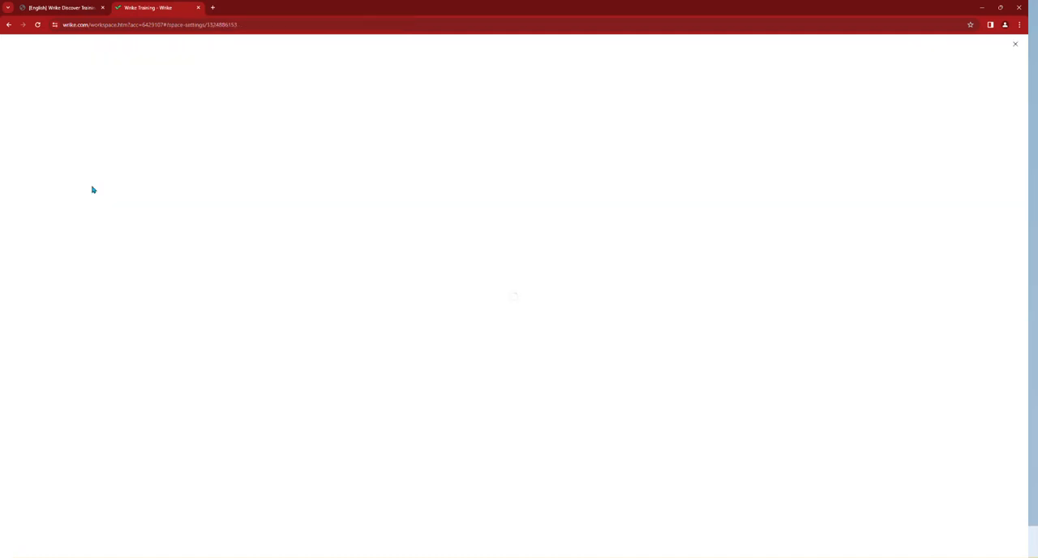
left_click(183, 125)
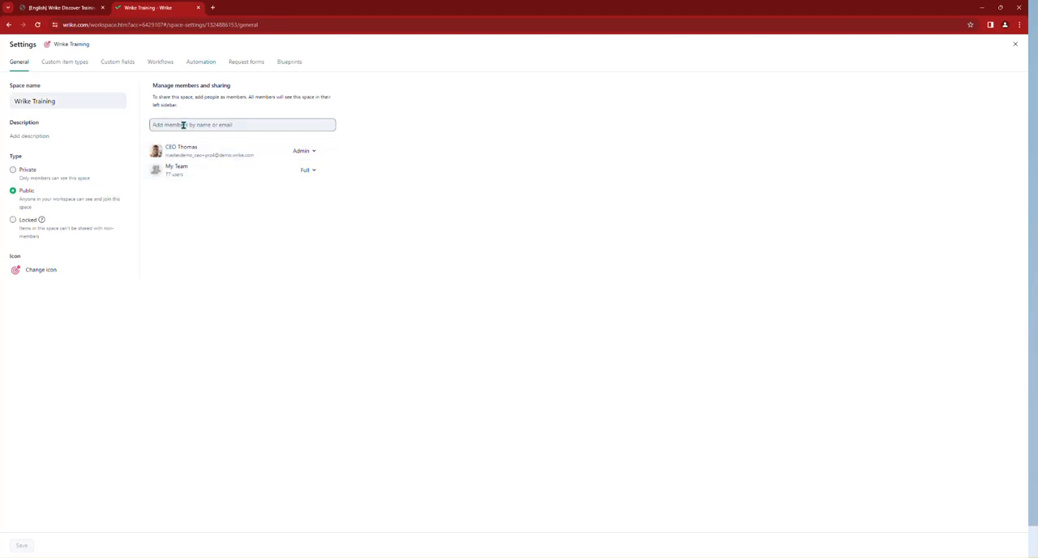
left_click(184, 125)
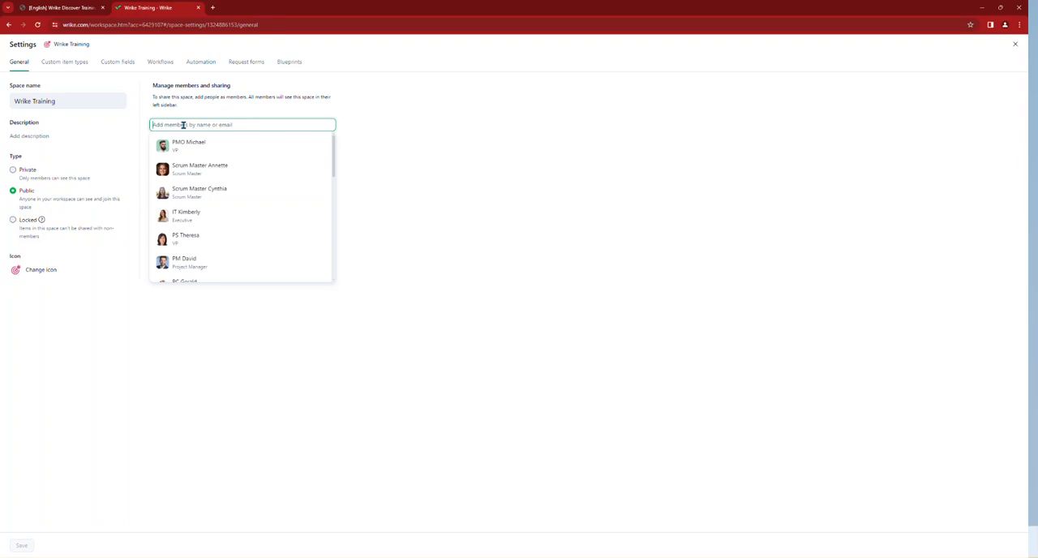
left_click(189, 145)
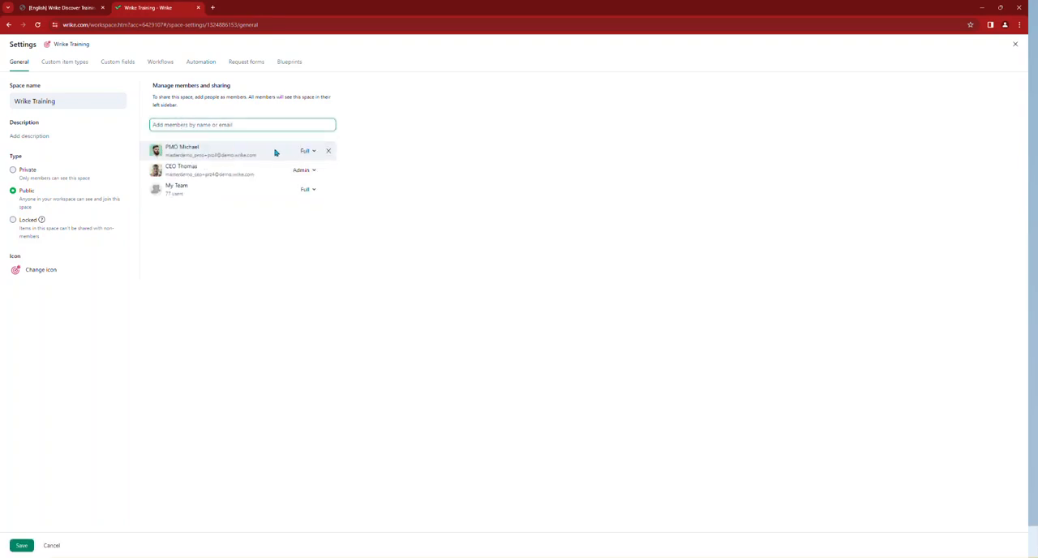
left_click(309, 153)
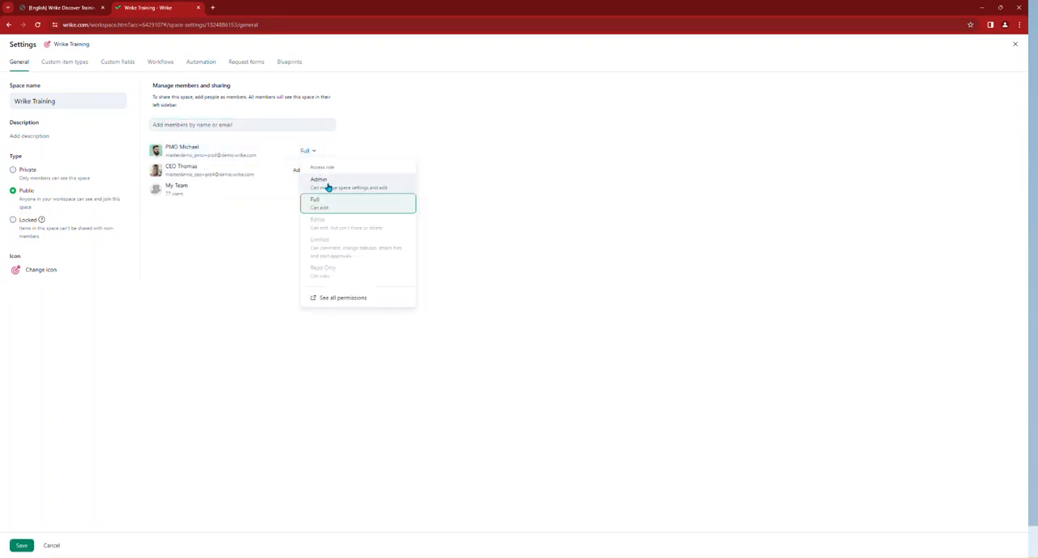
left_click(322, 183)
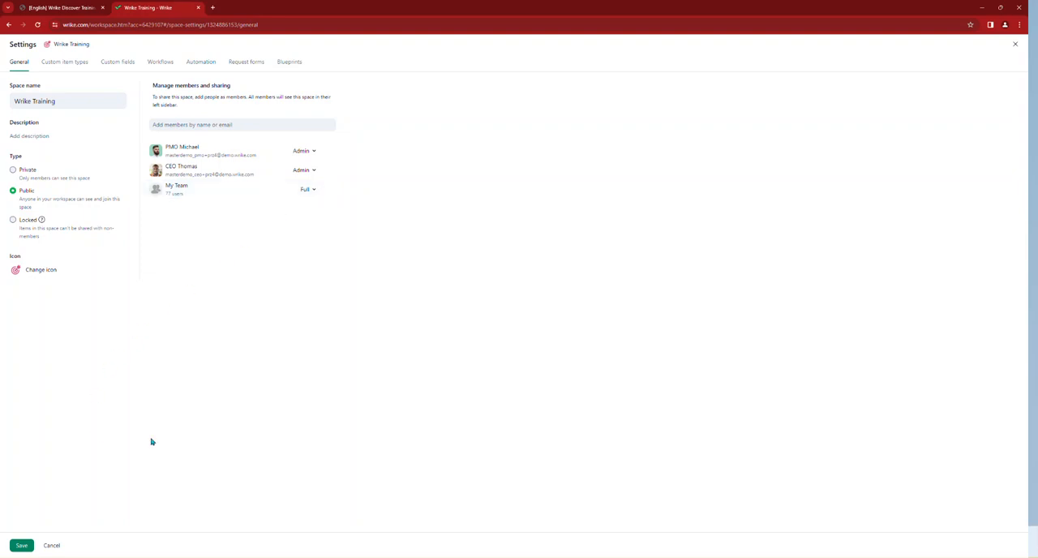
left_click(22, 546)
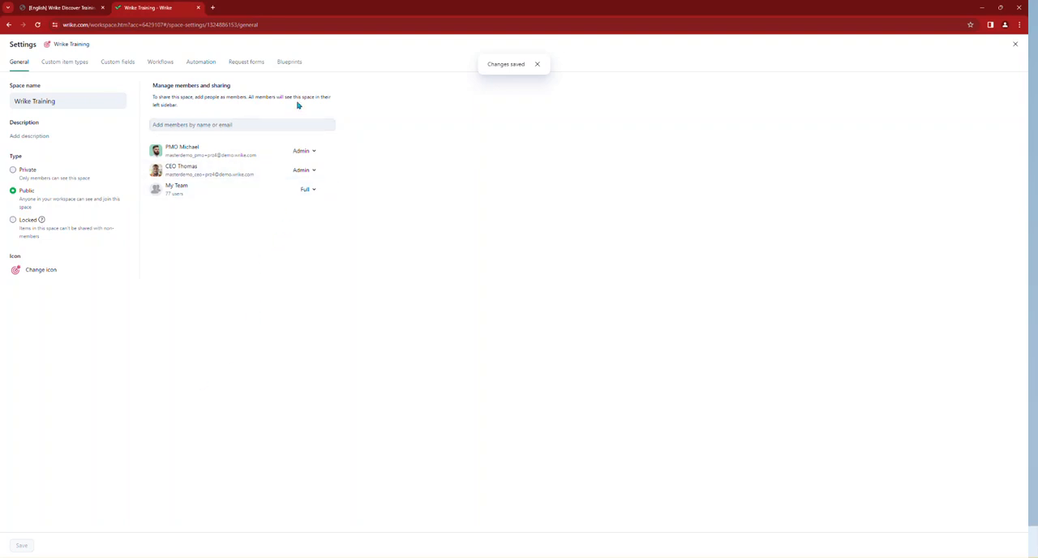
Step: Create a folder blueprint named "Trainings" for the space with Table as its default view
left_click(291, 64)
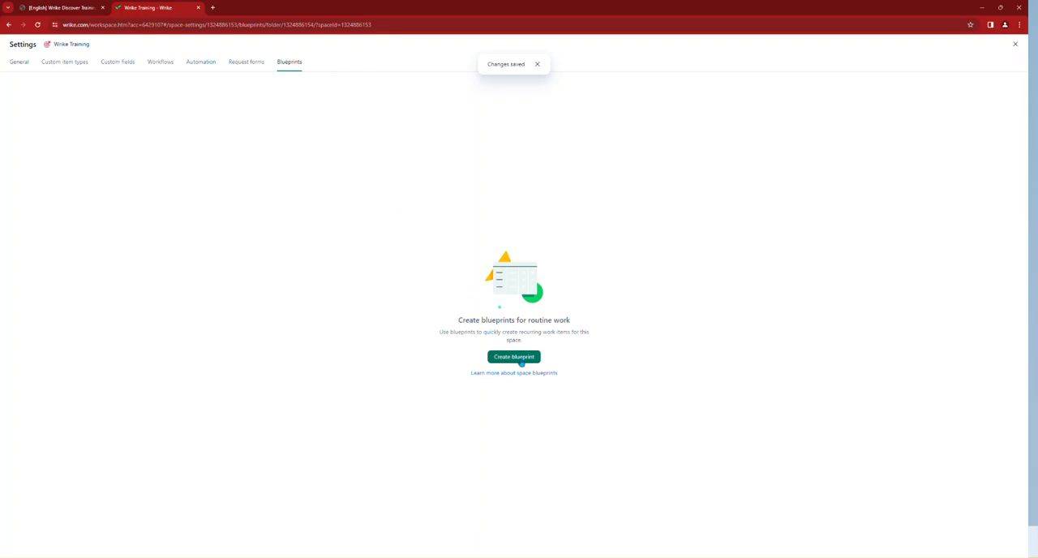
left_click(513, 357)
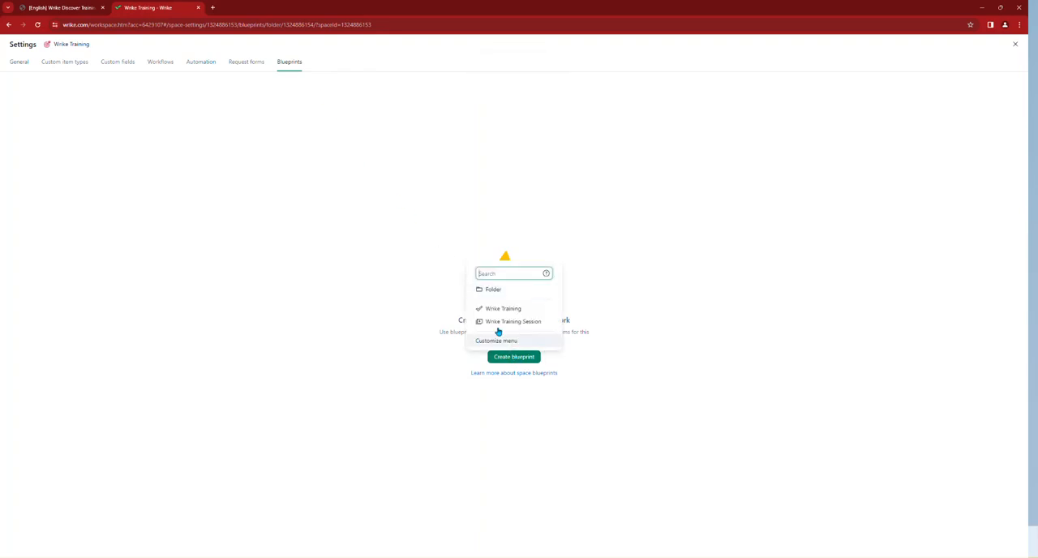
left_click(497, 290)
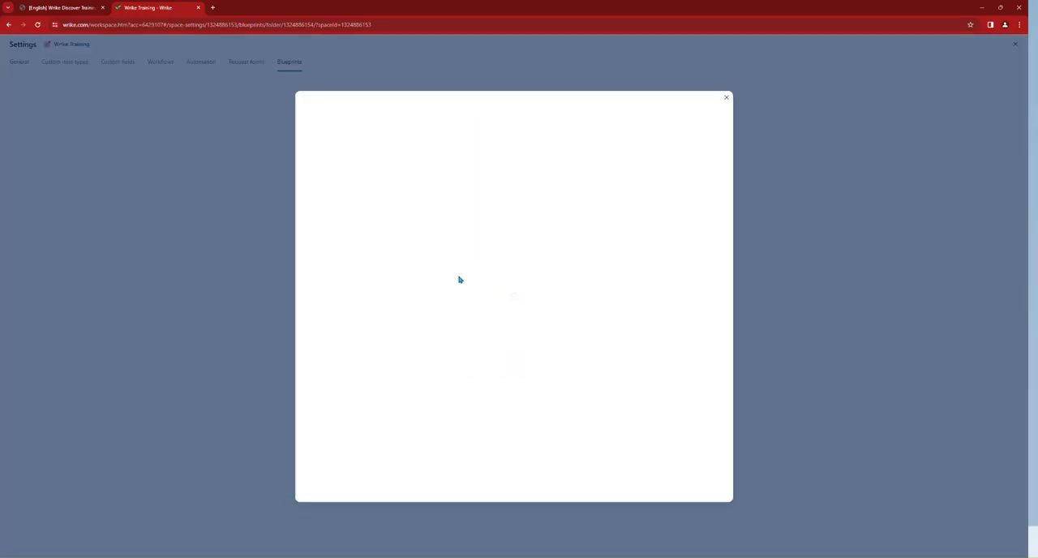
left_click(353, 124)
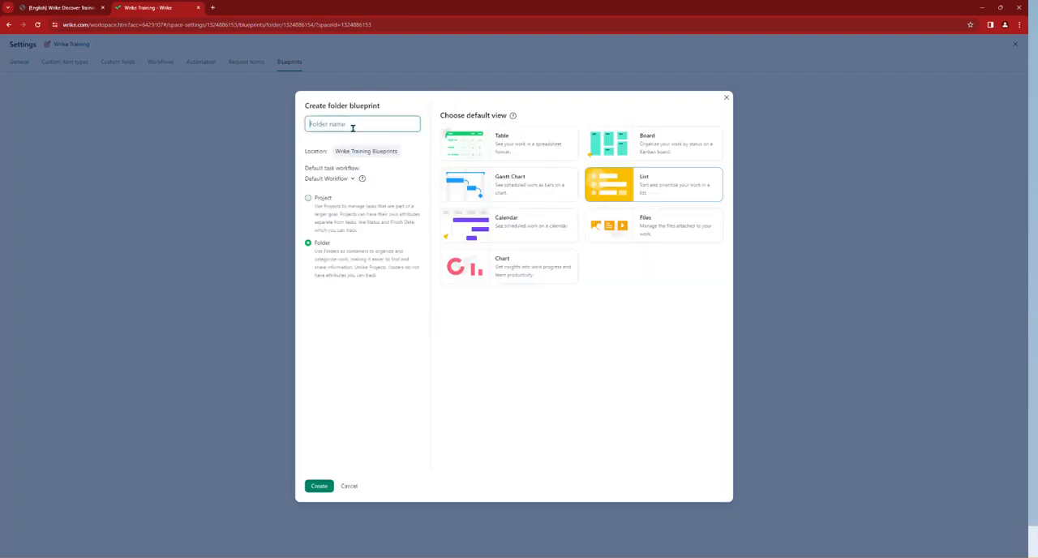
type("Wri")
key("BackSpace")
key("BackSpace")
key("BackSpace")
type("Te")
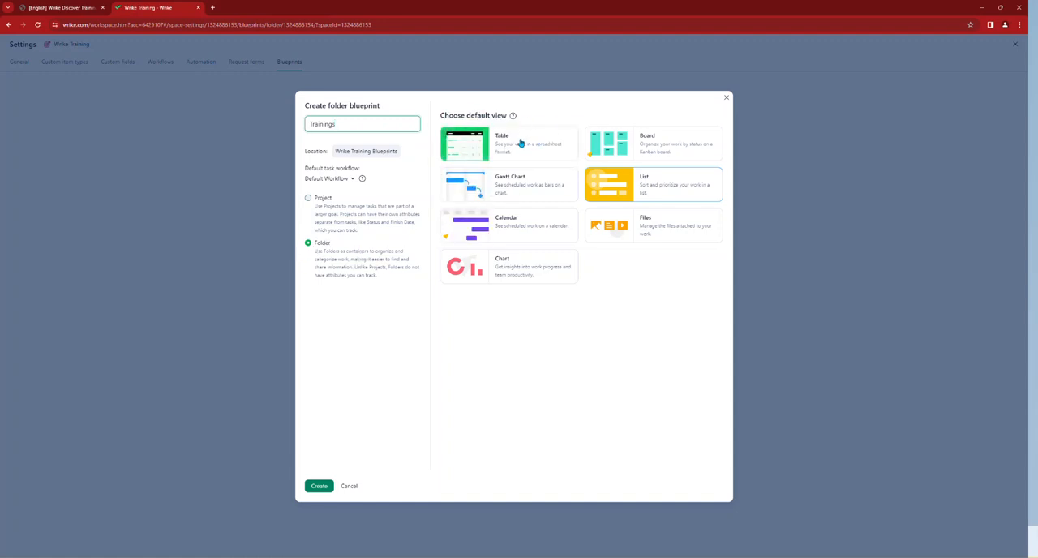
left_click(511, 143)
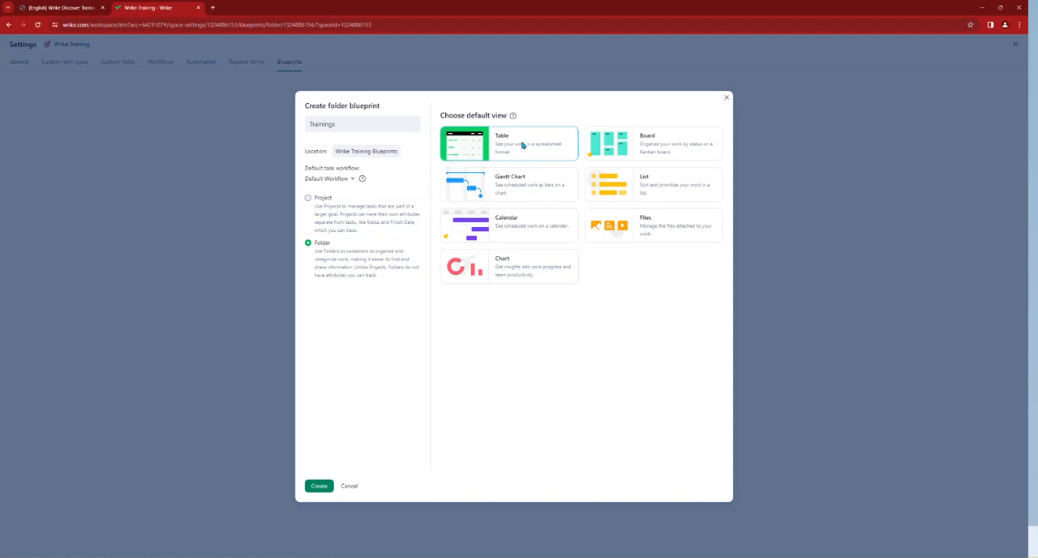
left_click(319, 487)
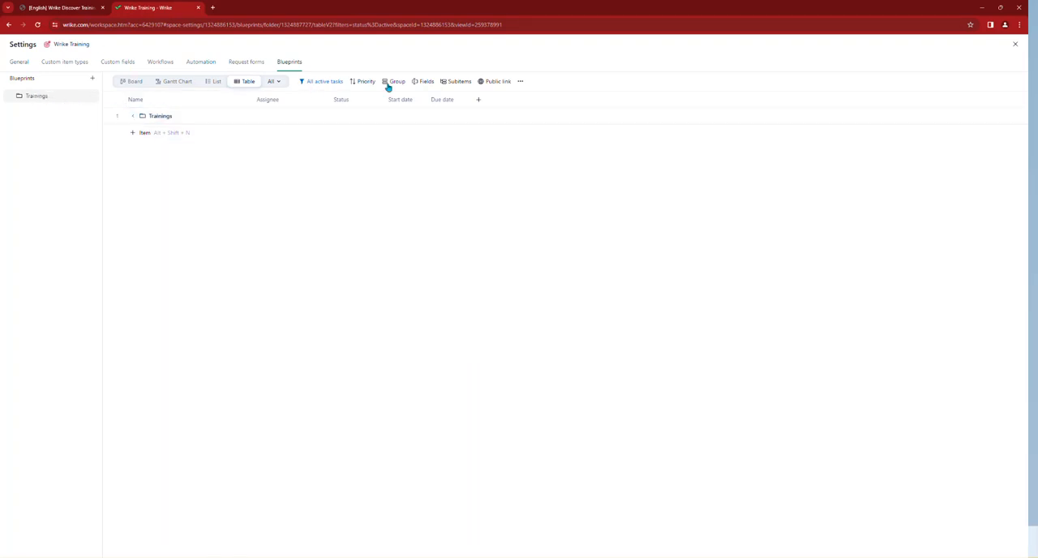
Step: Import the Excel file "EN - DE Training Blueprints (blueprints export)" into the Trainings blueprint folder and refresh the view
left_click(520, 83)
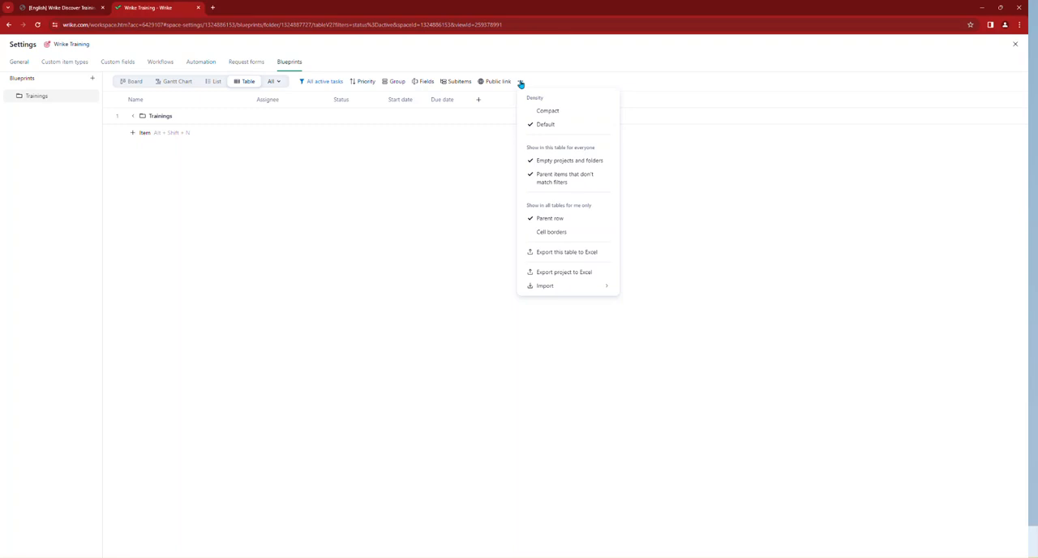
mouse_move(546, 286)
left_click(634, 302)
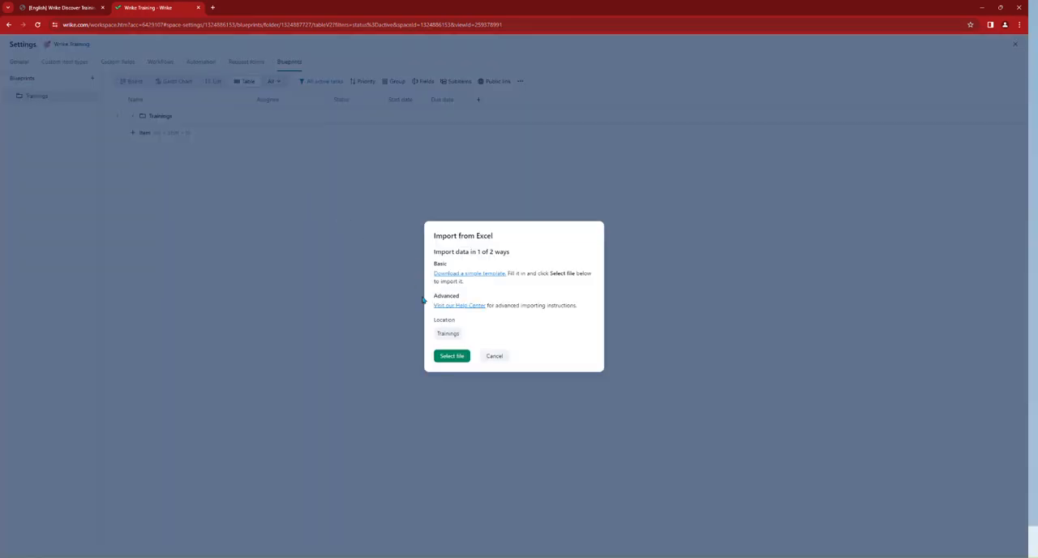
left_click(451, 358)
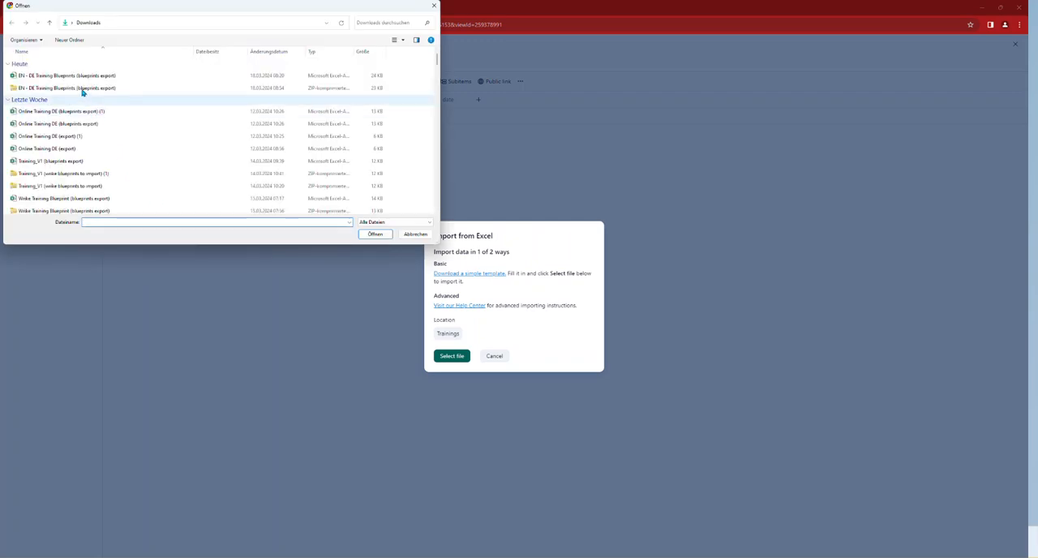
left_click(38, 76)
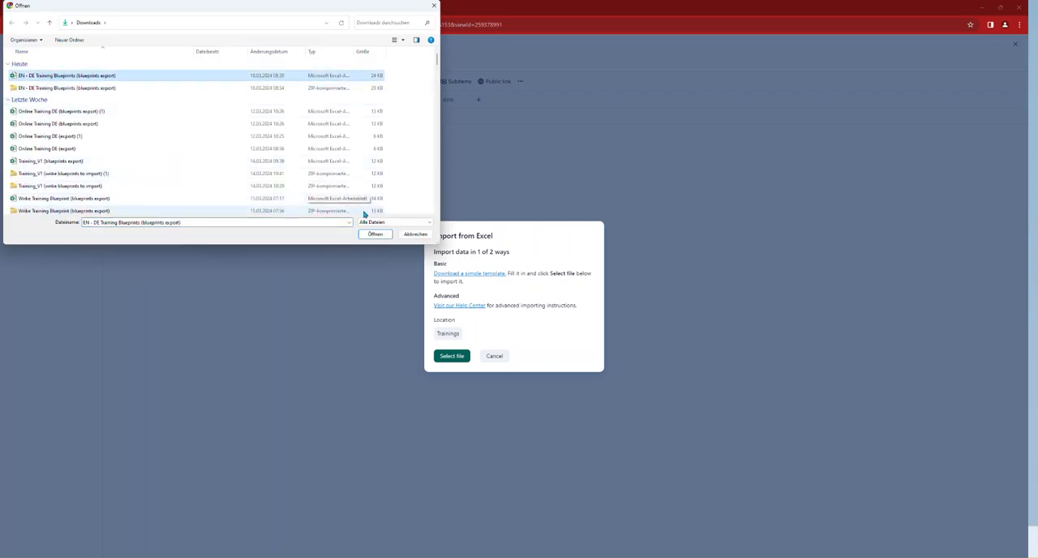
left_click(374, 235)
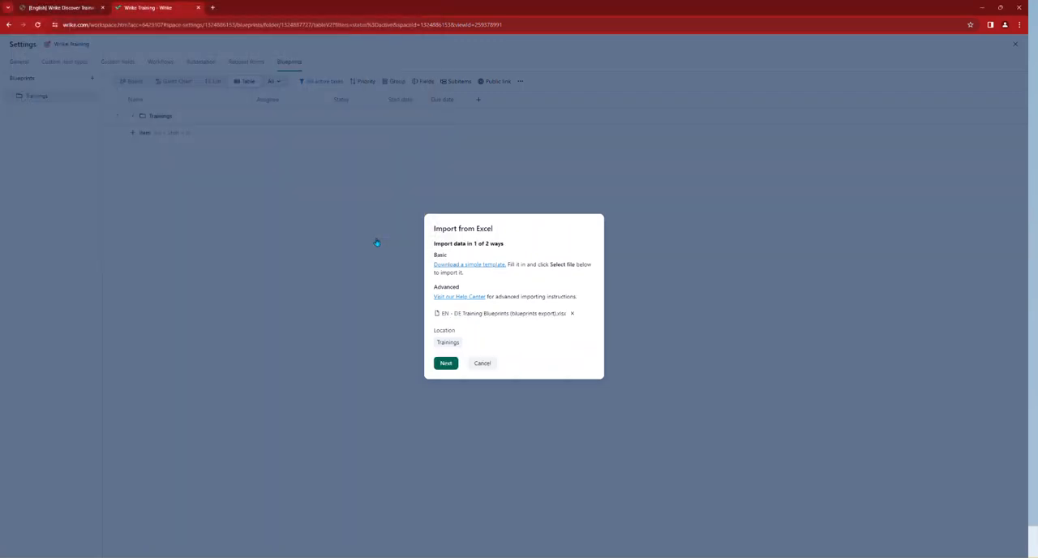
left_click(447, 364)
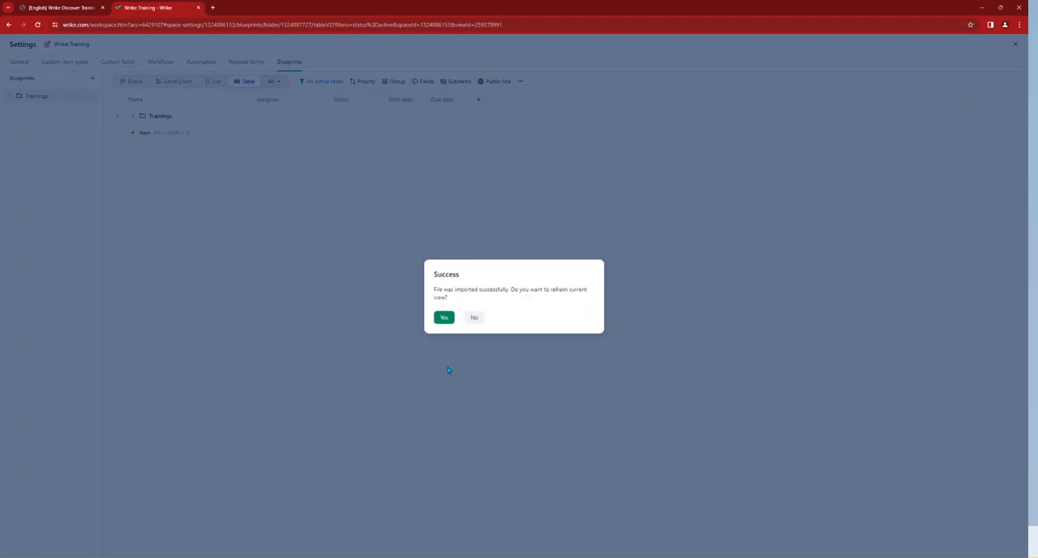
left_click(443, 318)
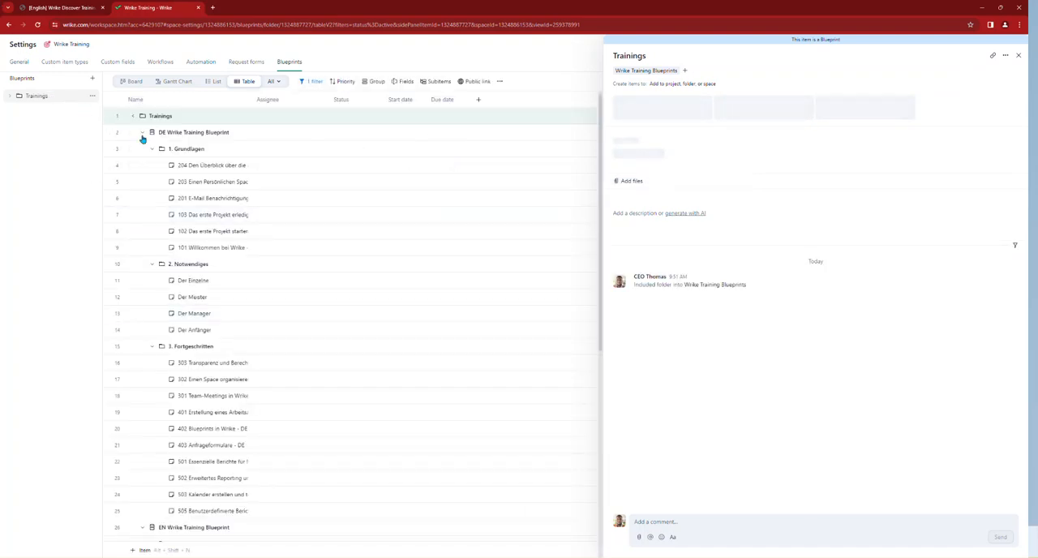
Step: Sort the Trainings blueprint table by name in ascending order and collapse all subitems
left_click(194, 117)
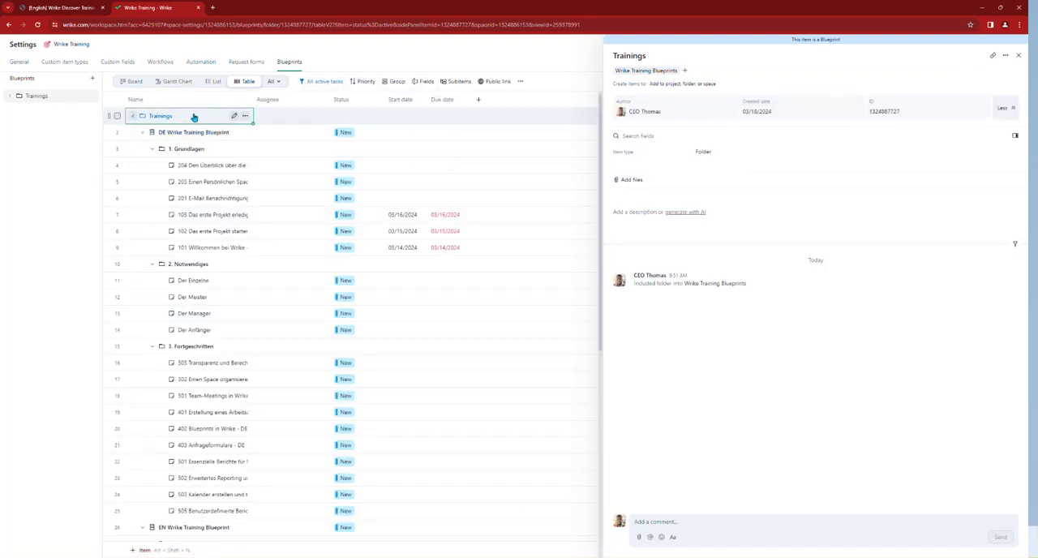
left_click(193, 101)
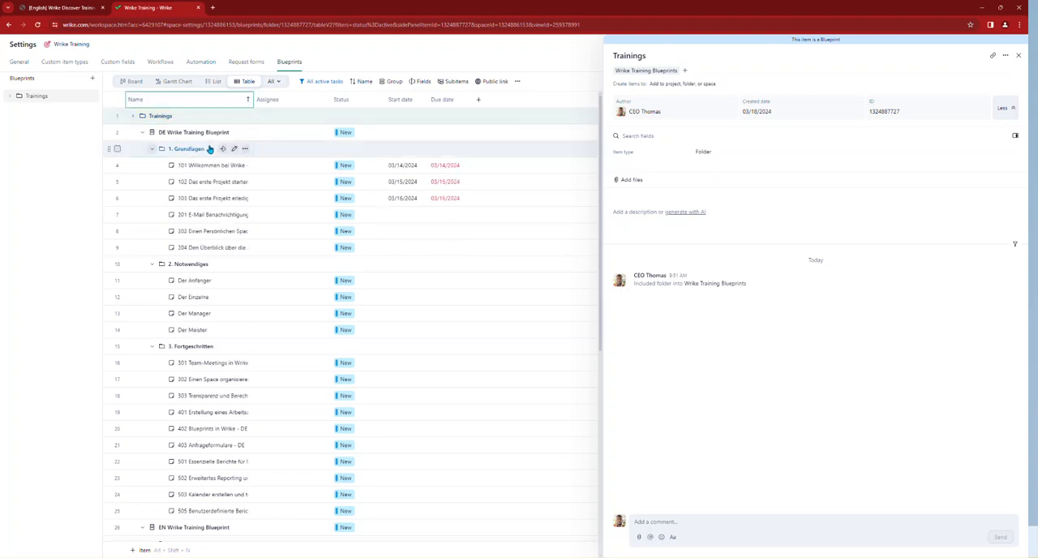
left_click(442, 81)
left_click(469, 146)
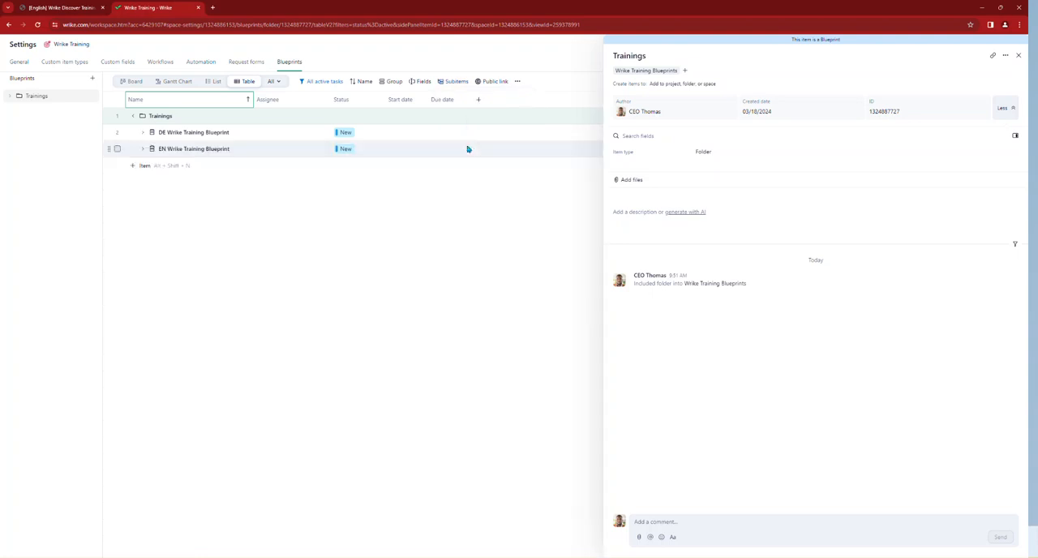
Step: Change the item type of the DE and EN Wrike Training Blueprint projects to Wrike Training
left_click(117, 133)
left_click(117, 150)
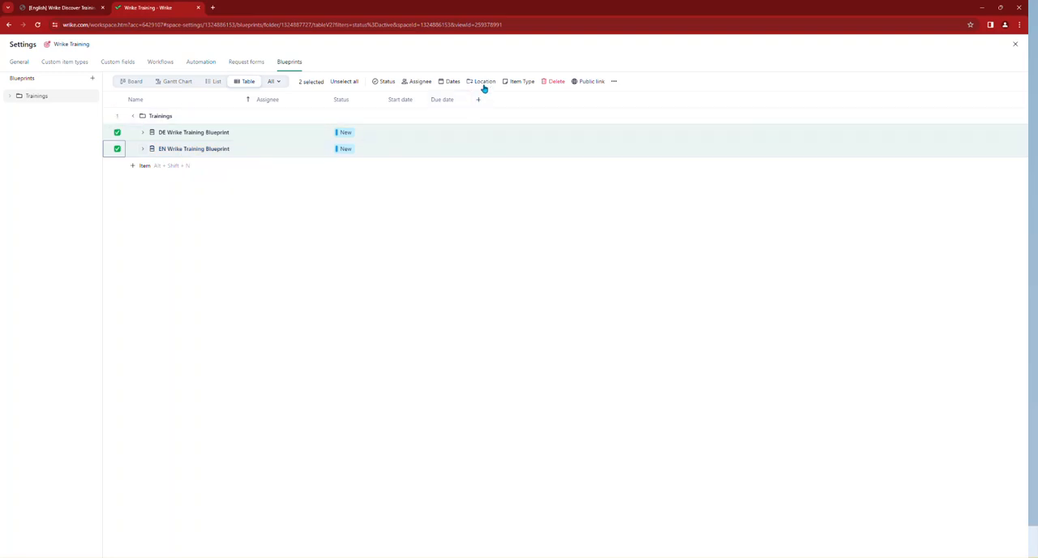
left_click(515, 83)
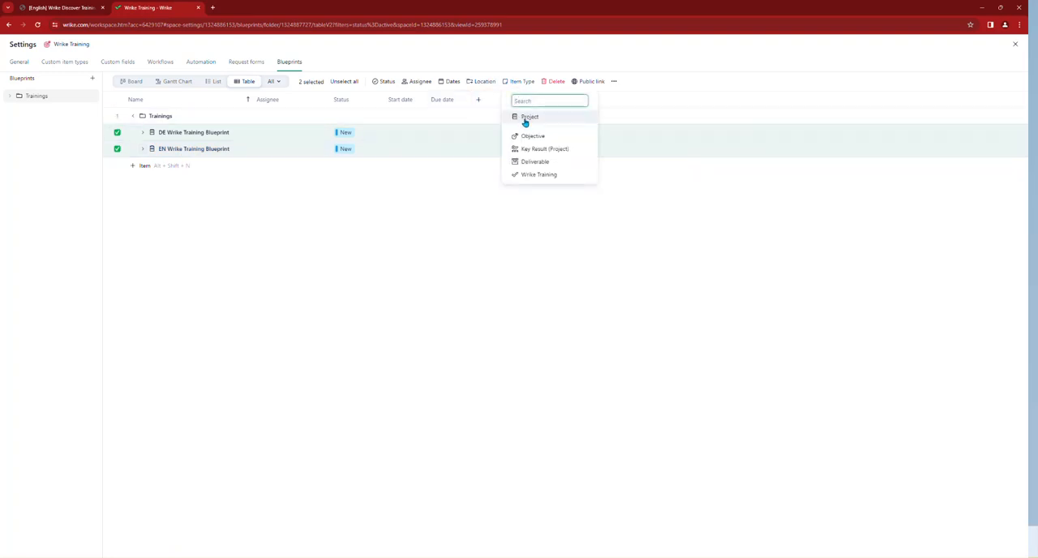
left_click(531, 174)
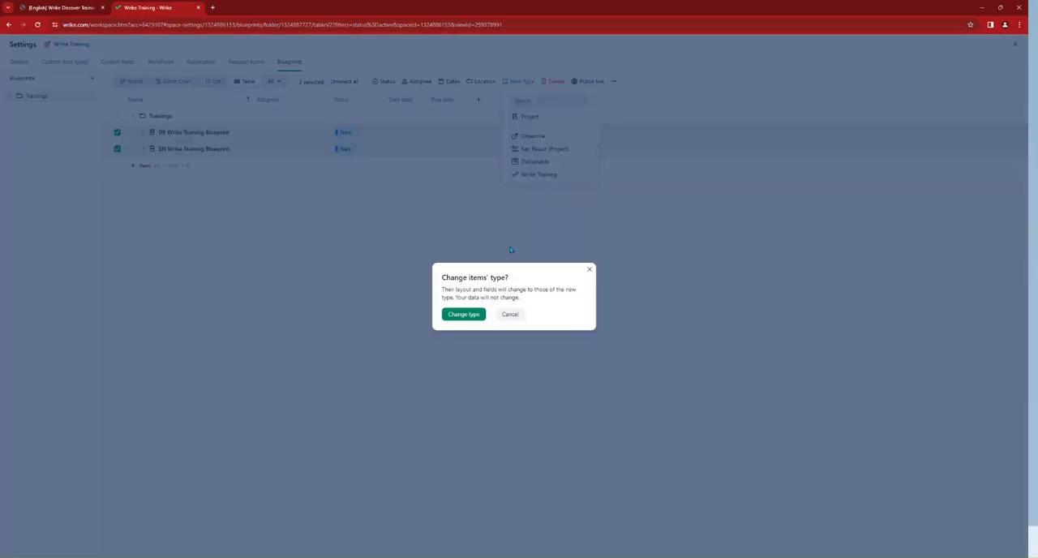
left_click(463, 314)
Step: Deselect the two training blueprints and expand all subitems in the table
left_click(143, 132)
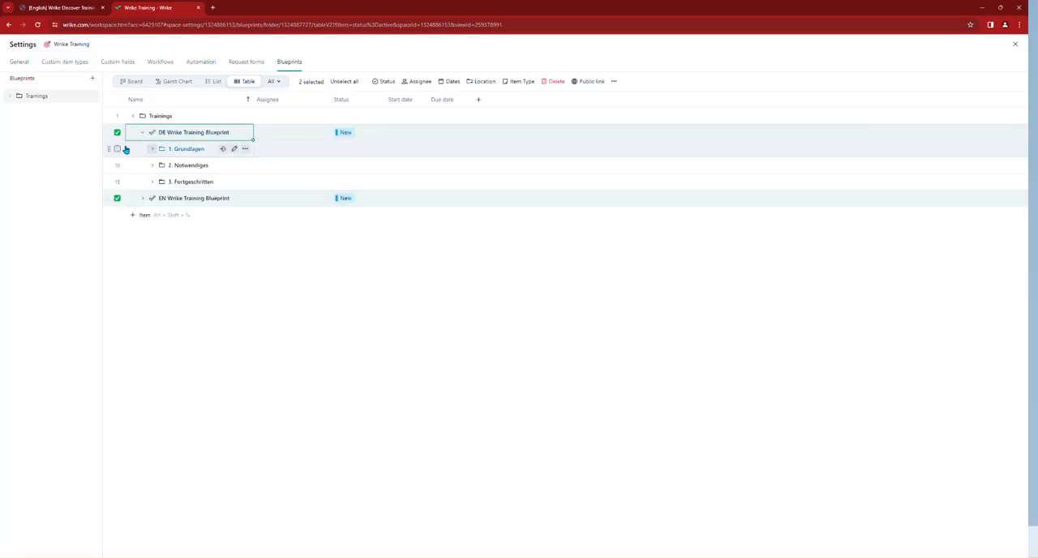
left_click(346, 82)
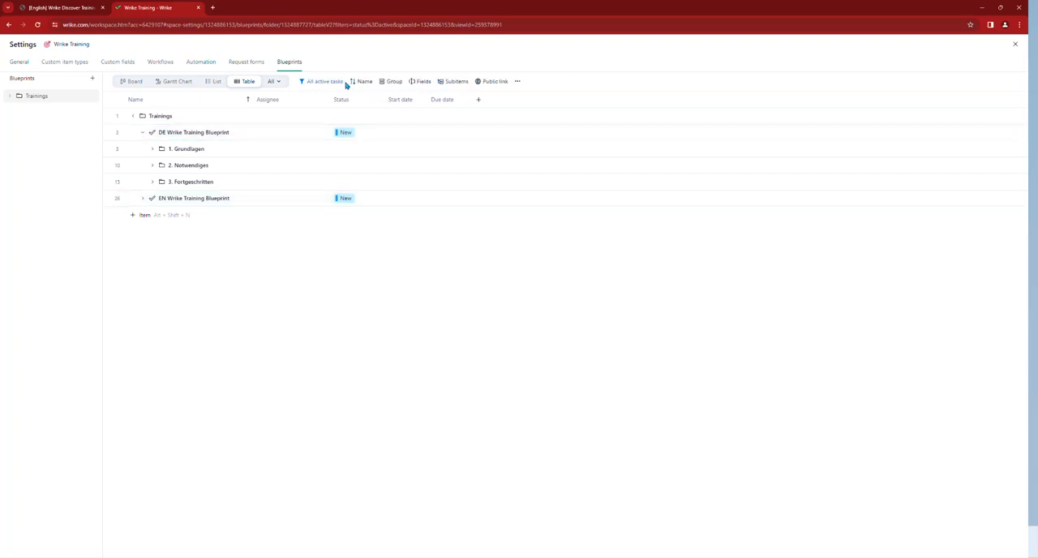
left_click(447, 82)
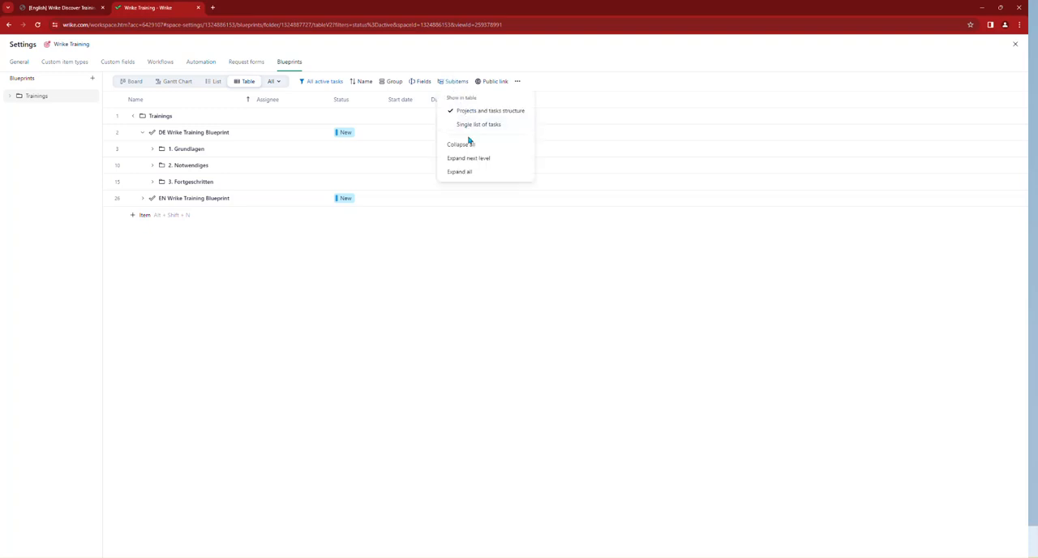
left_click(462, 172)
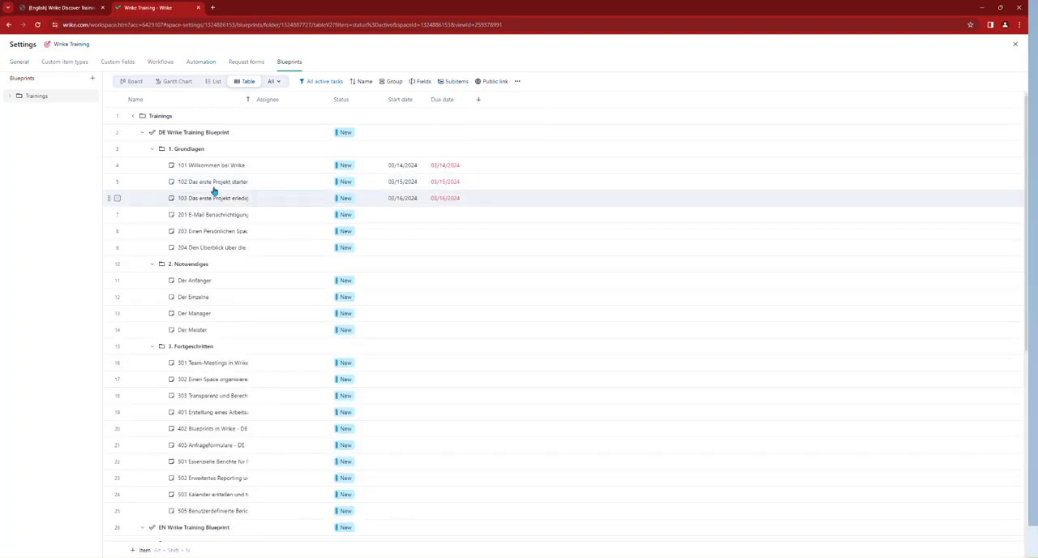
Step: Change the item type of all tasks in the DE and EN training blueprints to Wrike Training Session and open 301 Team Meetings in Wrike
left_click(116, 165)
left_click(117, 181)
left_click(117, 198)
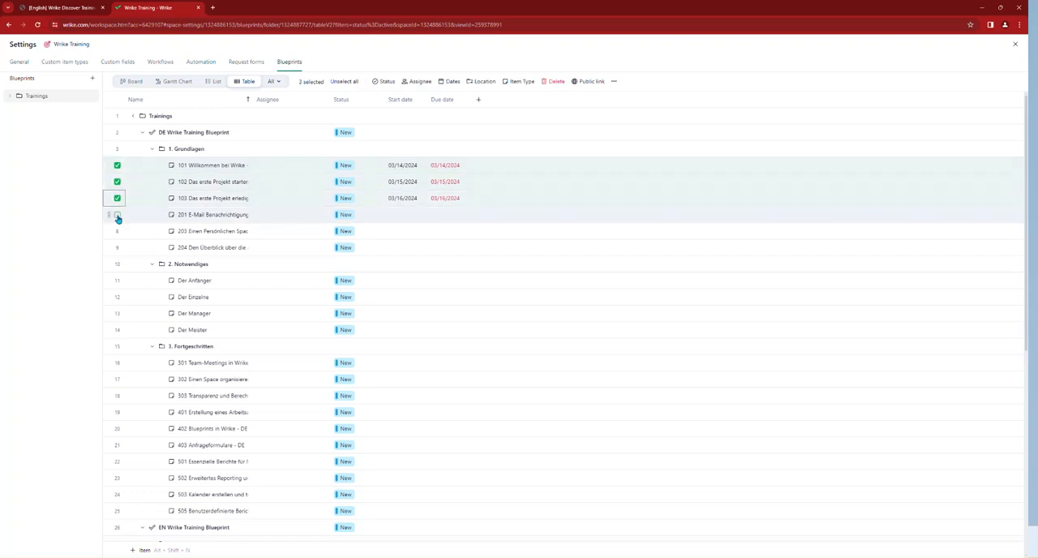
left_click(118, 232)
left_click(117, 247)
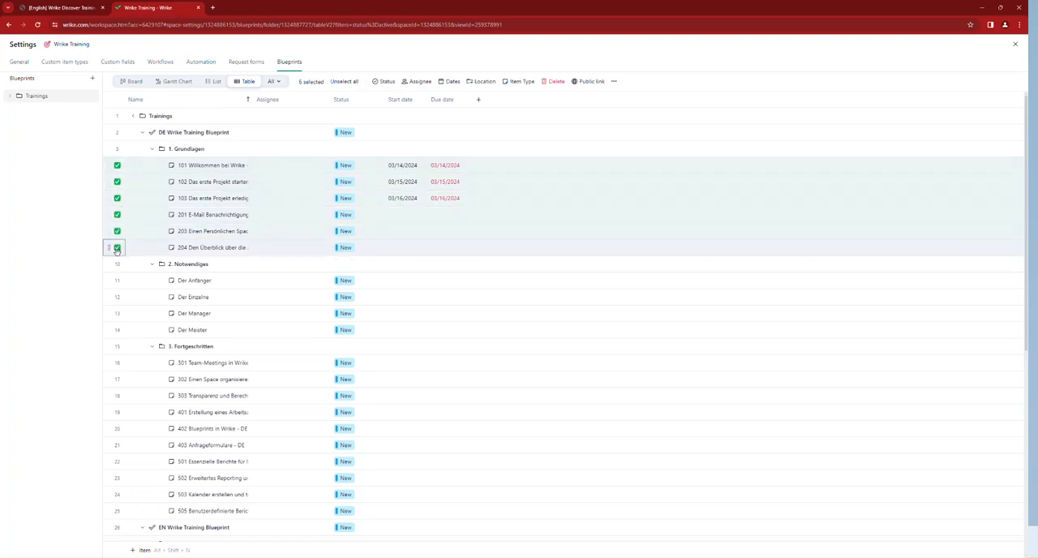
left_click(118, 280)
left_click(117, 297)
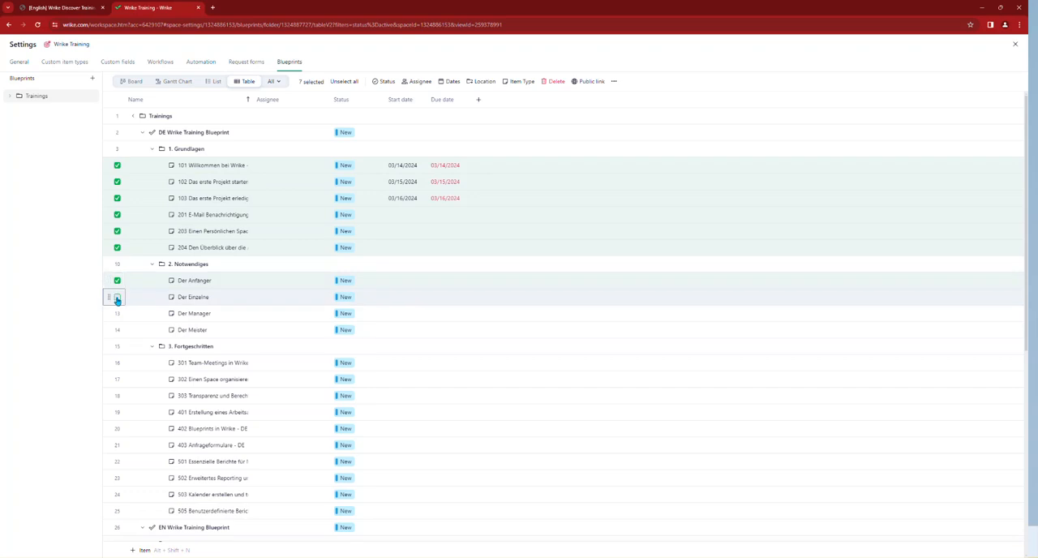
left_click(116, 313)
left_click(117, 329)
scroll(135, 326, "down", 1)
left_click(118, 323)
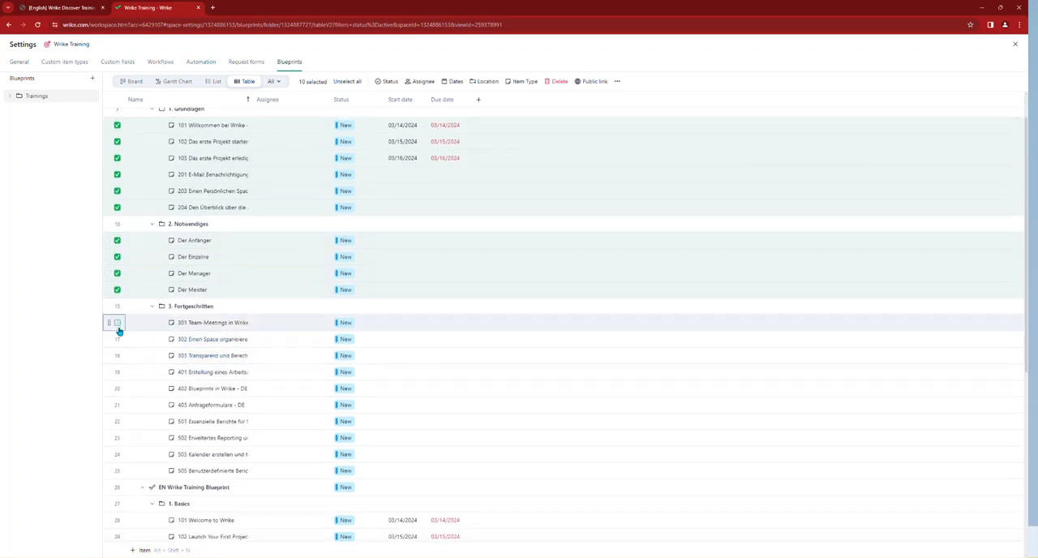
left_click(118, 339)
left_click(116, 355)
left_click(117, 372)
left_click(117, 388)
scroll(116, 386, "down", 1)
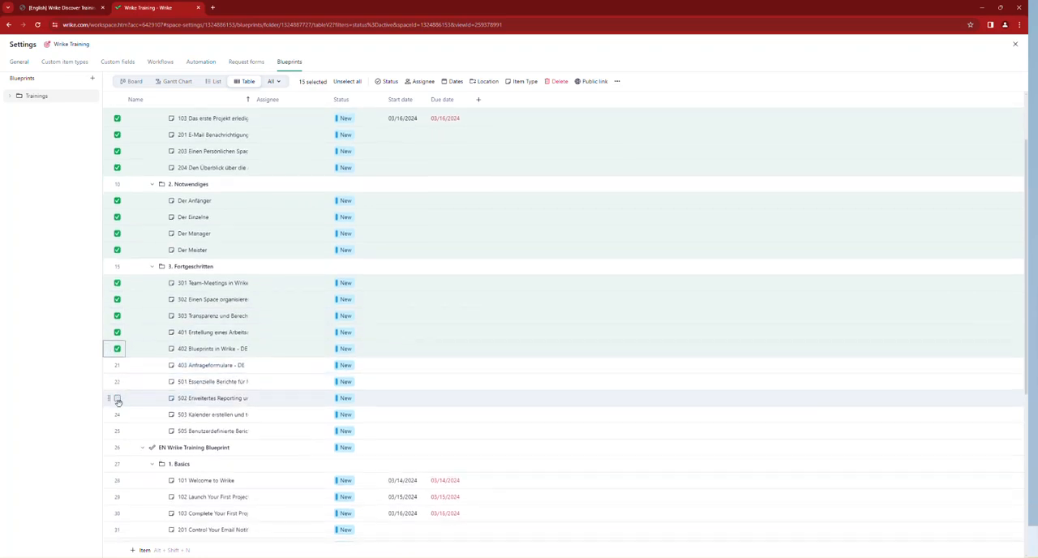
left_click(117, 365)
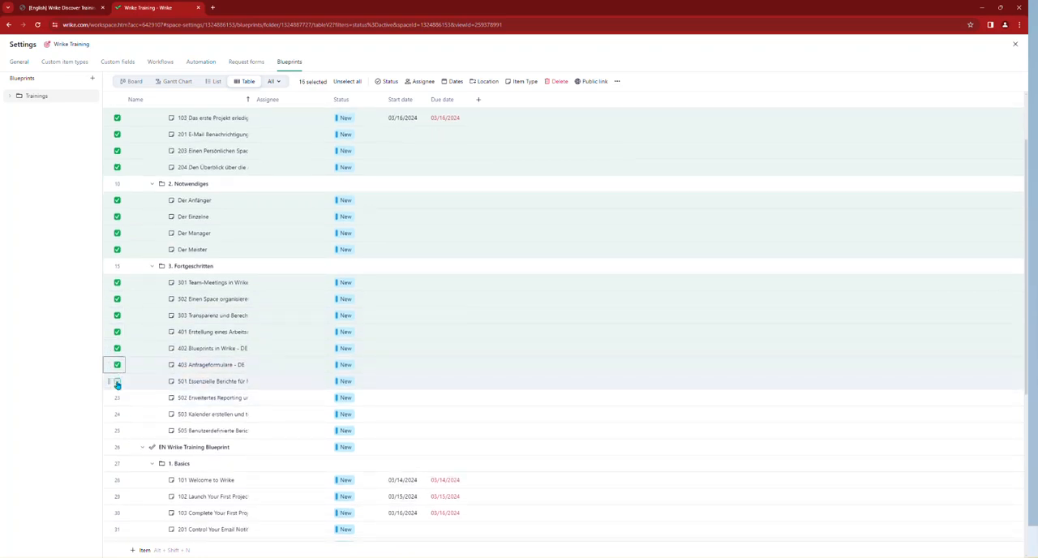
left_click(117, 382)
left_click(117, 397)
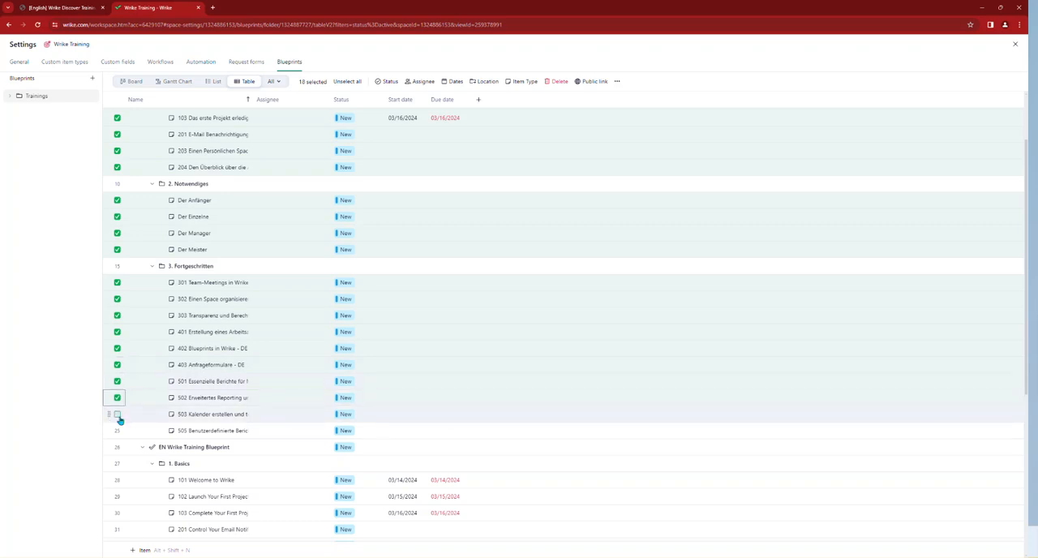
left_click(117, 415)
left_click(116, 430)
scroll(117, 446, "down", 1)
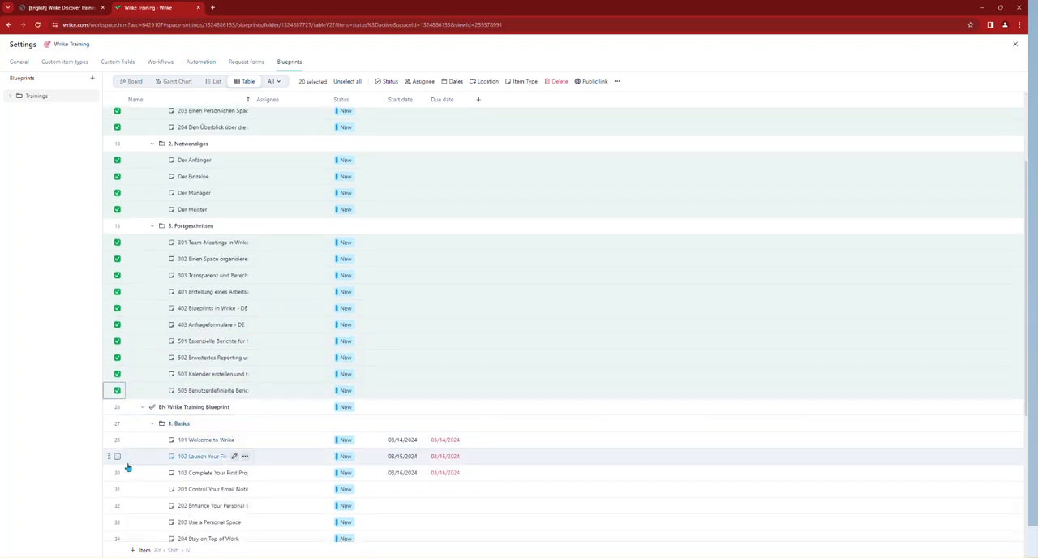
left_click(117, 442)
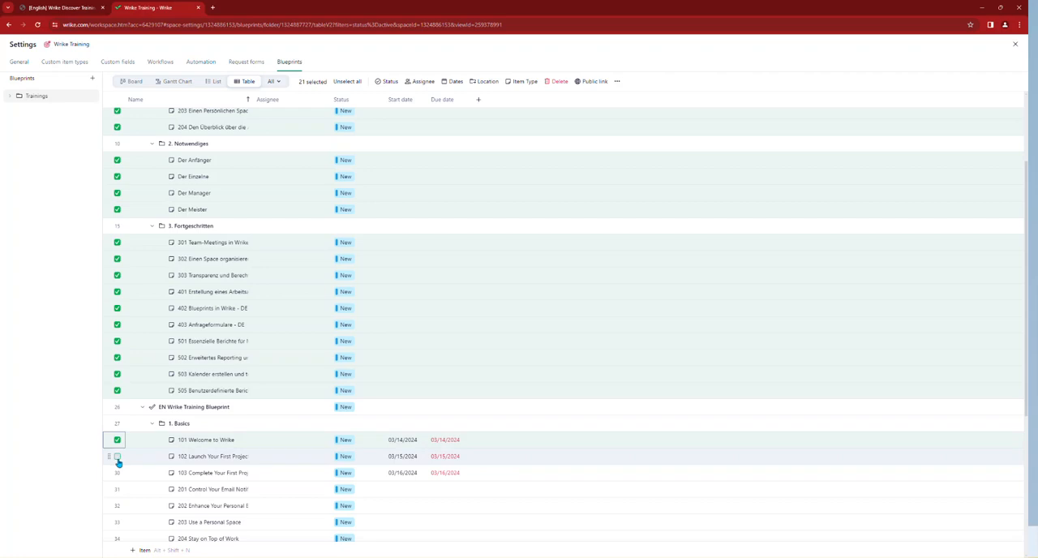
left_click(116, 456)
left_click(117, 472)
scroll(117, 471, "down", 2)
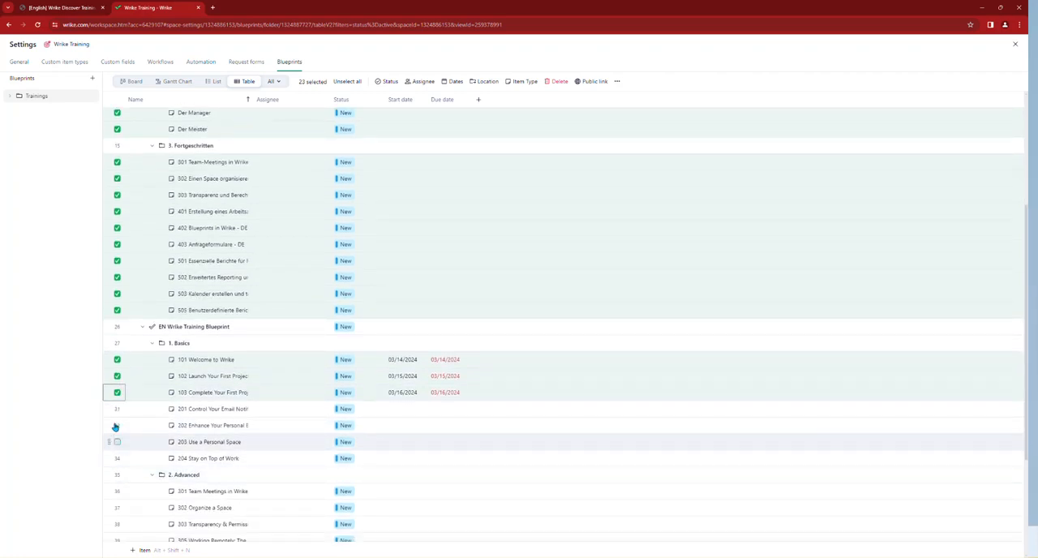
left_click(117, 412)
left_click(118, 426)
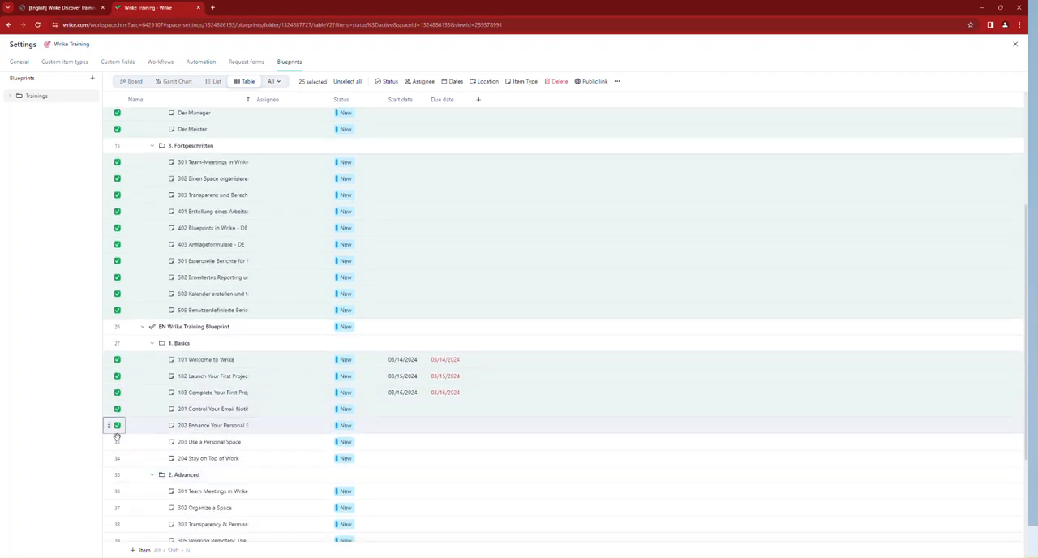
left_click(118, 441)
scroll(116, 430, "down", 1)
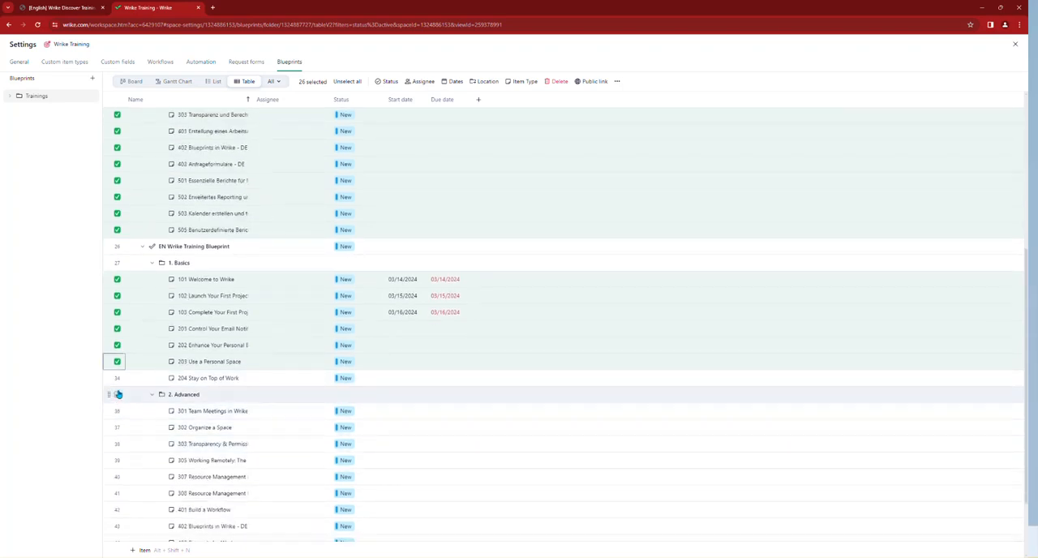
left_click(118, 395)
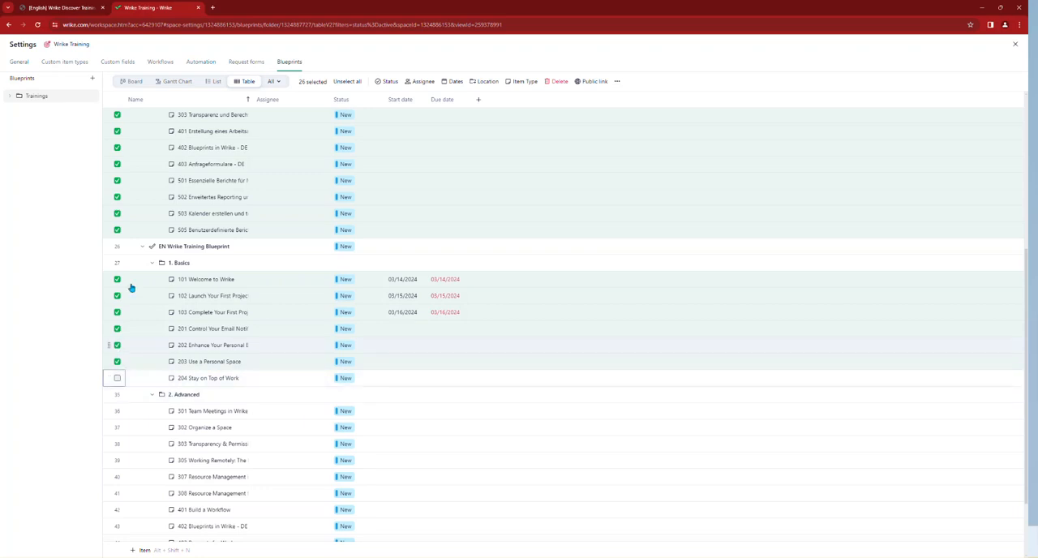
left_click(117, 410)
left_click(117, 427)
left_click(116, 443)
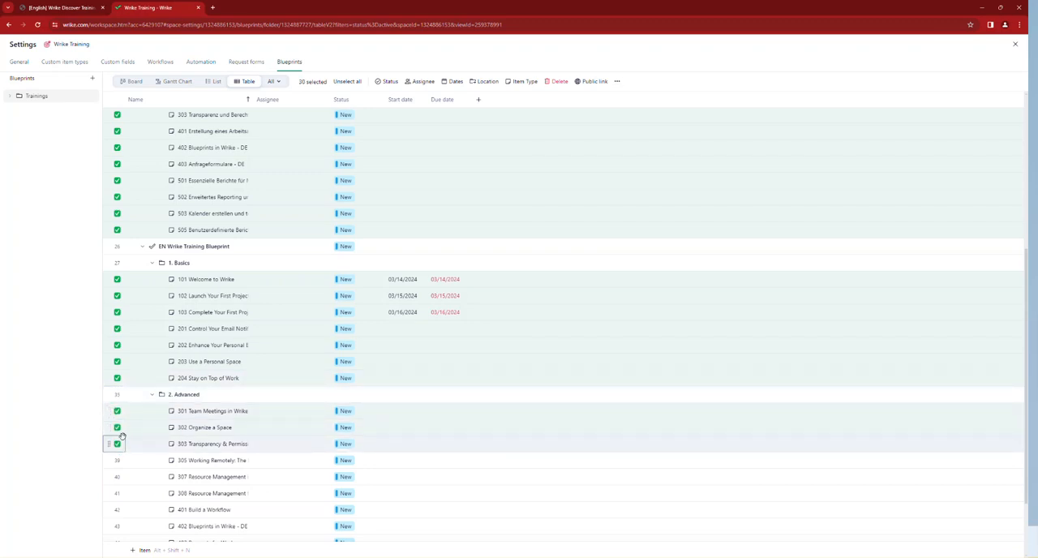
scroll(117, 438, "down", 1)
left_click(117, 420)
left_click(116, 436)
scroll(117, 429, "down", 1)
left_click(117, 401)
left_click(117, 418)
left_click(117, 434)
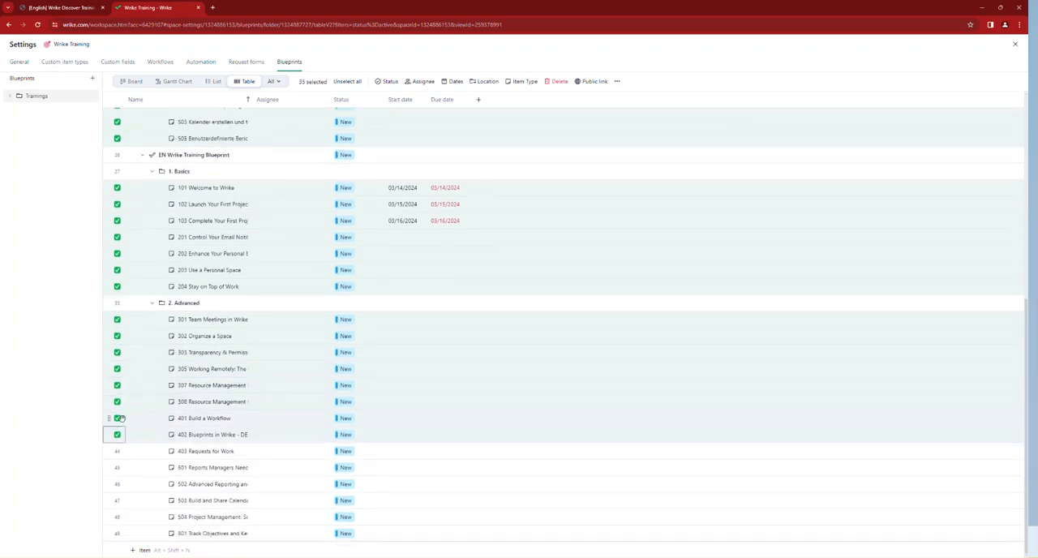
left_click(118, 452)
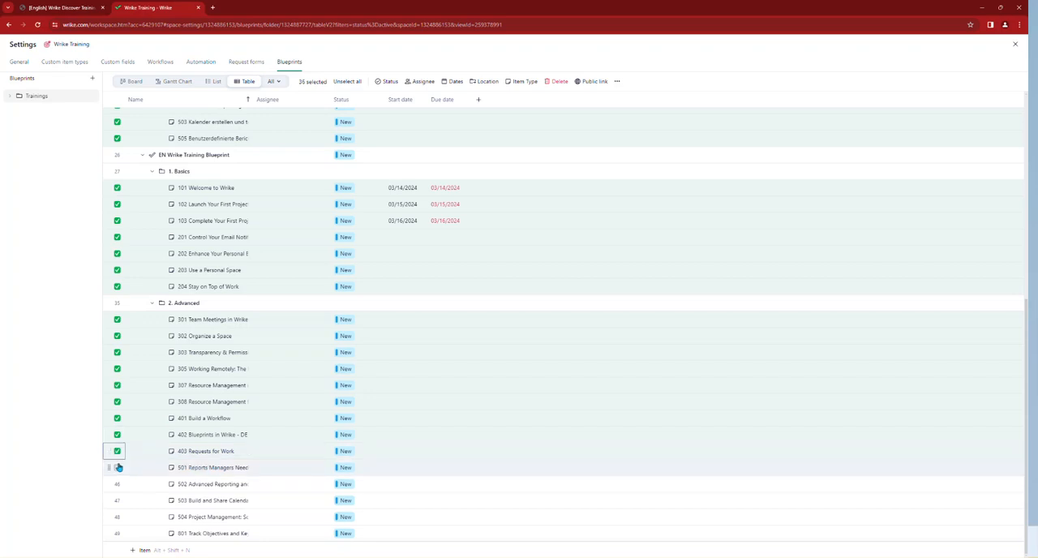
left_click(116, 469)
left_click(117, 484)
left_click(117, 500)
left_click(116, 516)
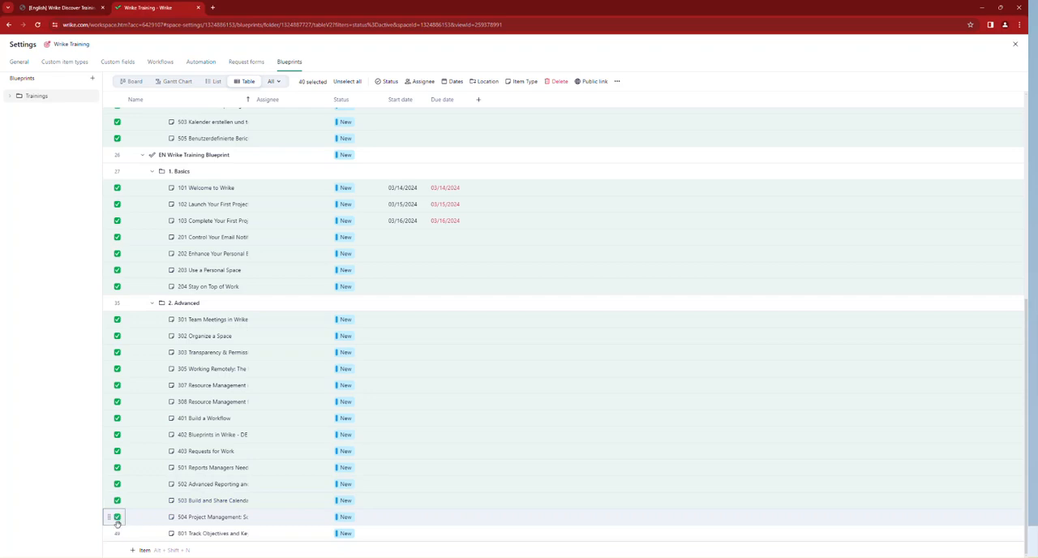
left_click(117, 532)
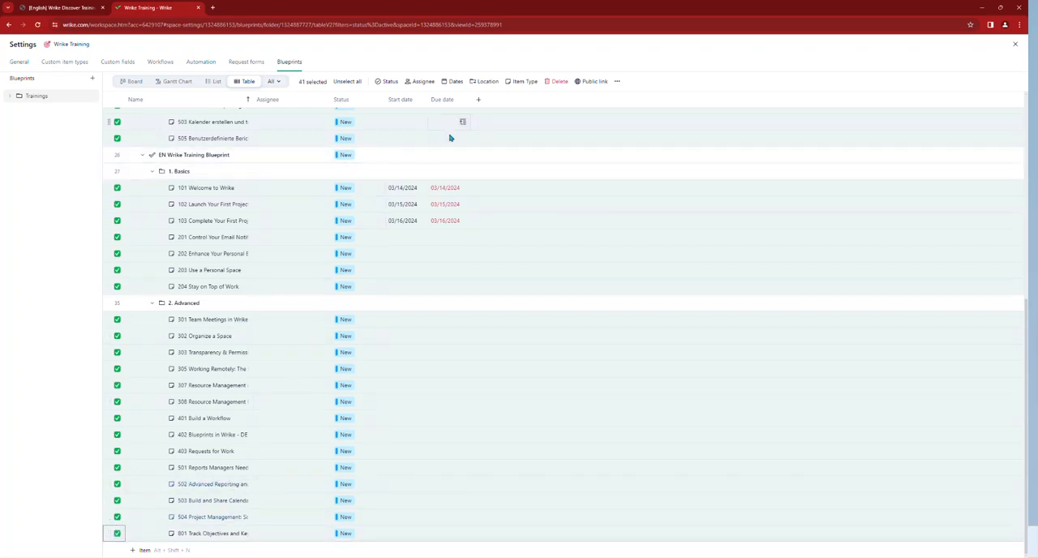
left_click(522, 81)
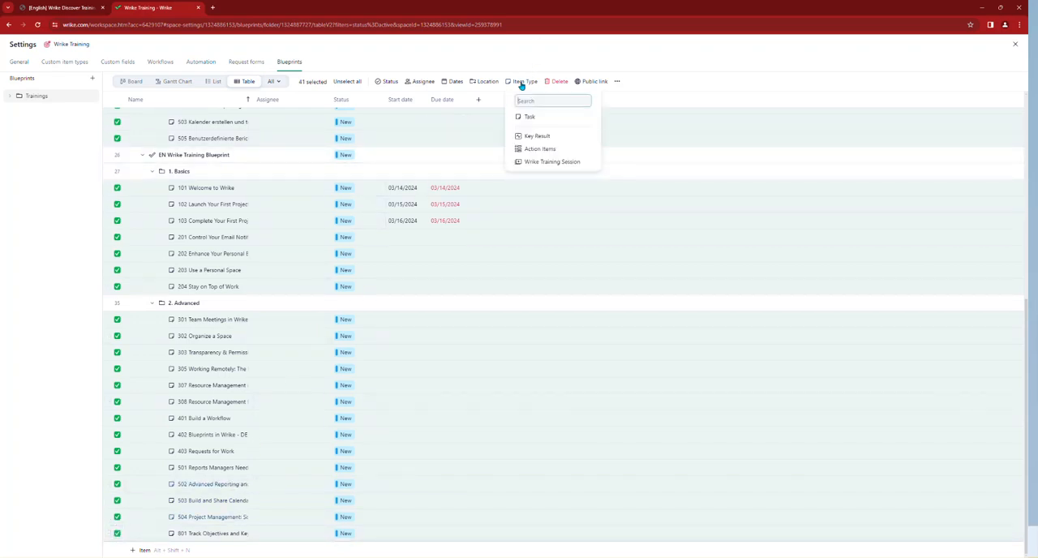
left_click(534, 162)
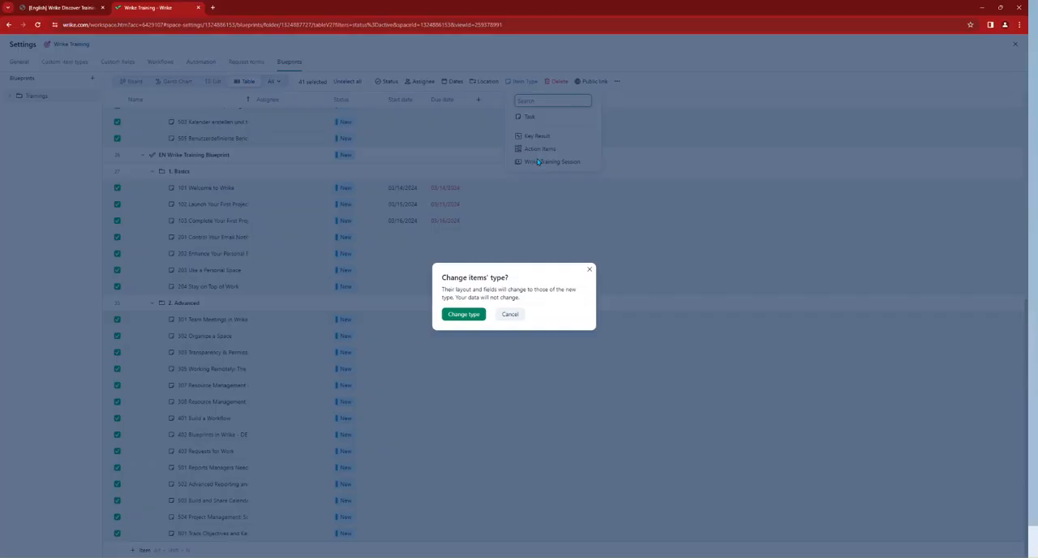
left_click(466, 316)
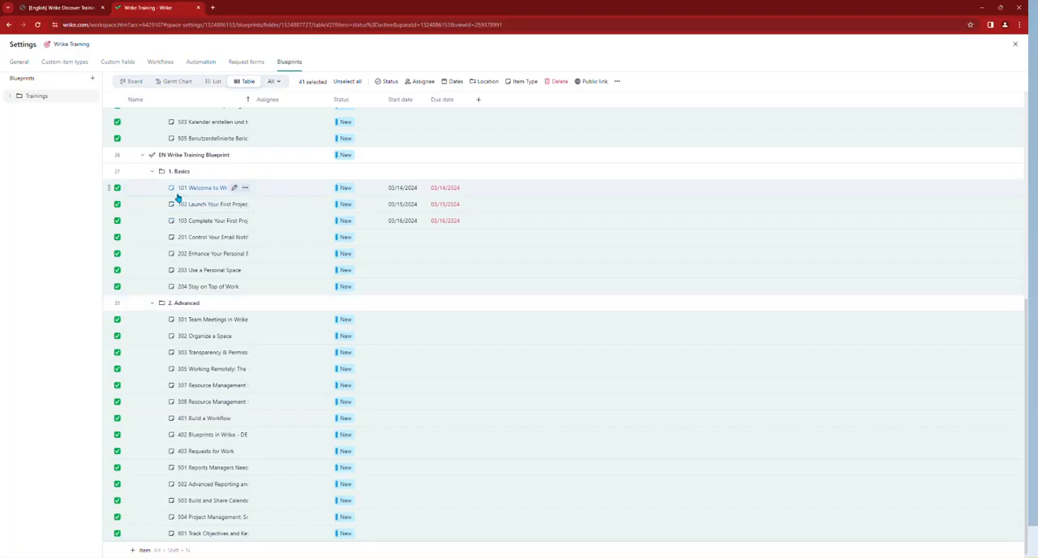
scroll(177, 197, "up", 1)
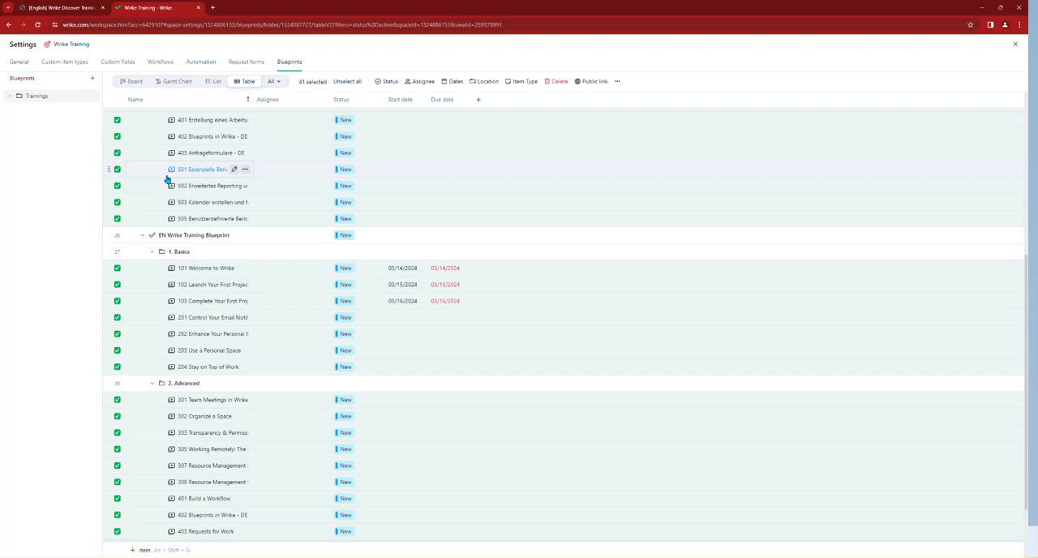
left_click(203, 402)
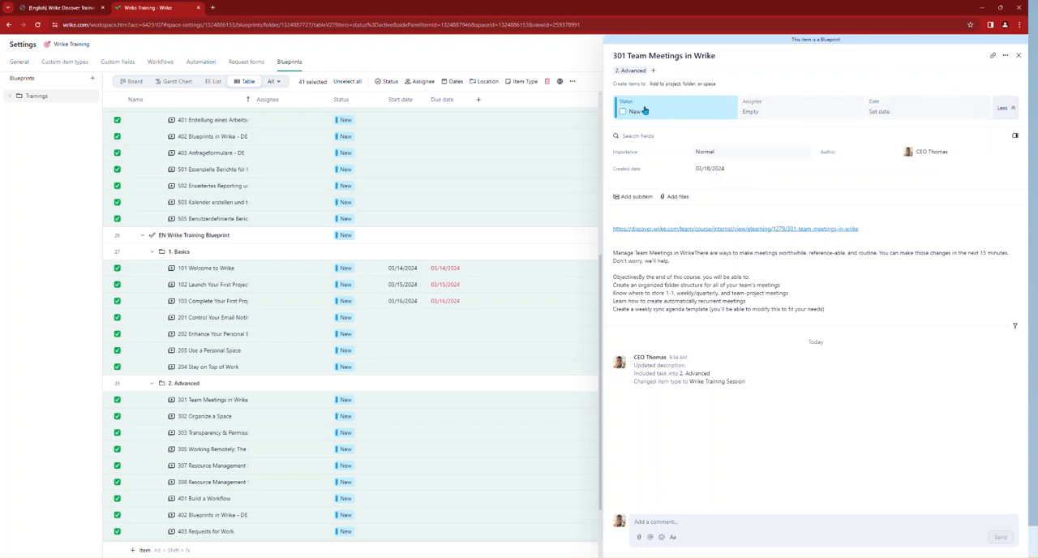
Step: Hide the Approvals, Subitems and Files sections and the Importance, Author and Created date fields in the Wrike Training Session item type
left_click(63, 62)
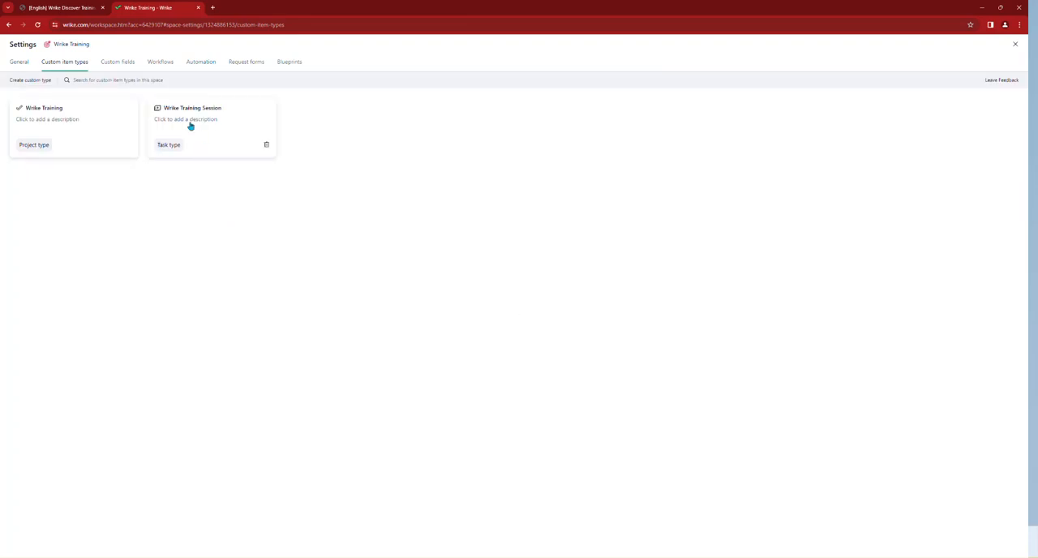
left_click(187, 118)
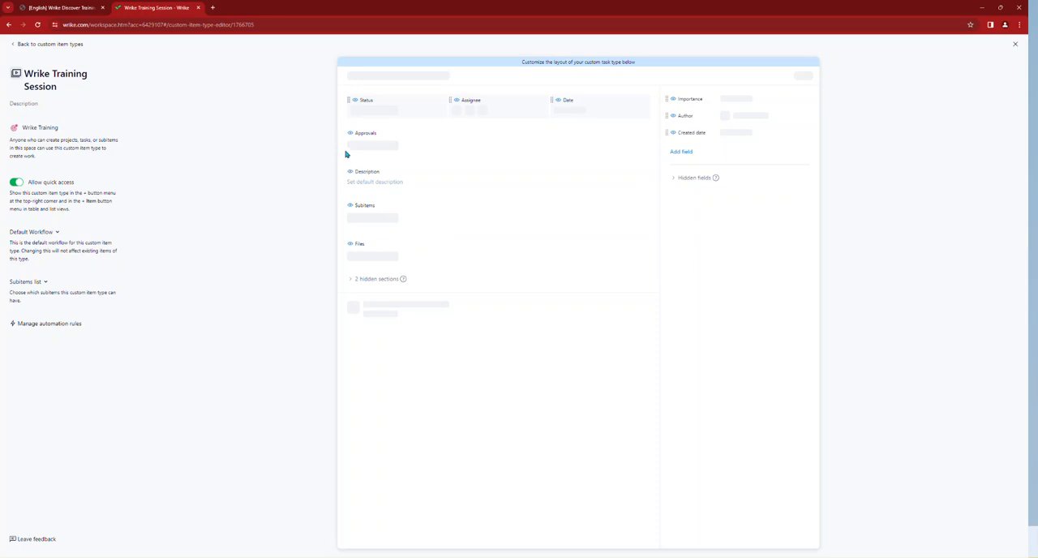
left_click(349, 135)
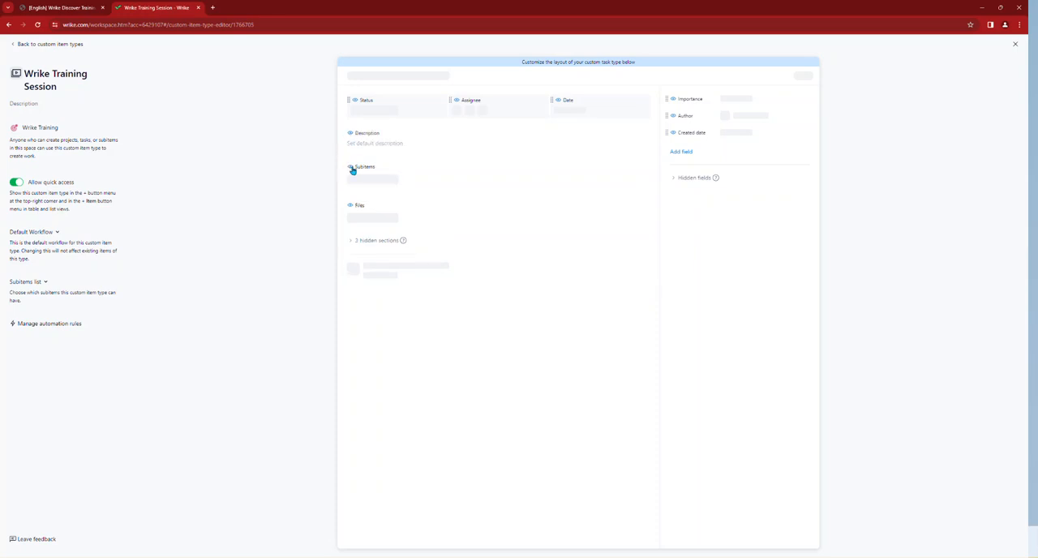
left_click(349, 168)
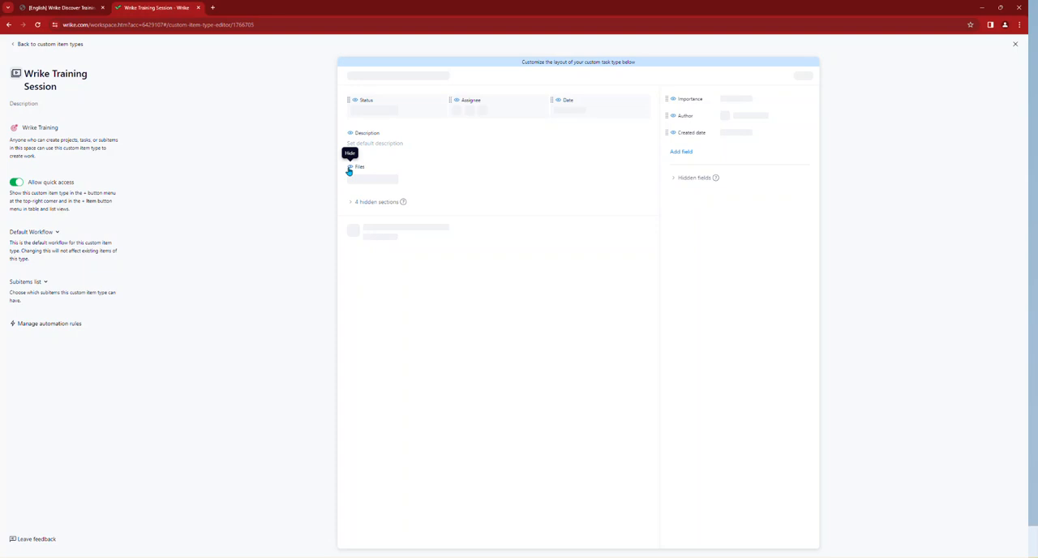
left_click(350, 168)
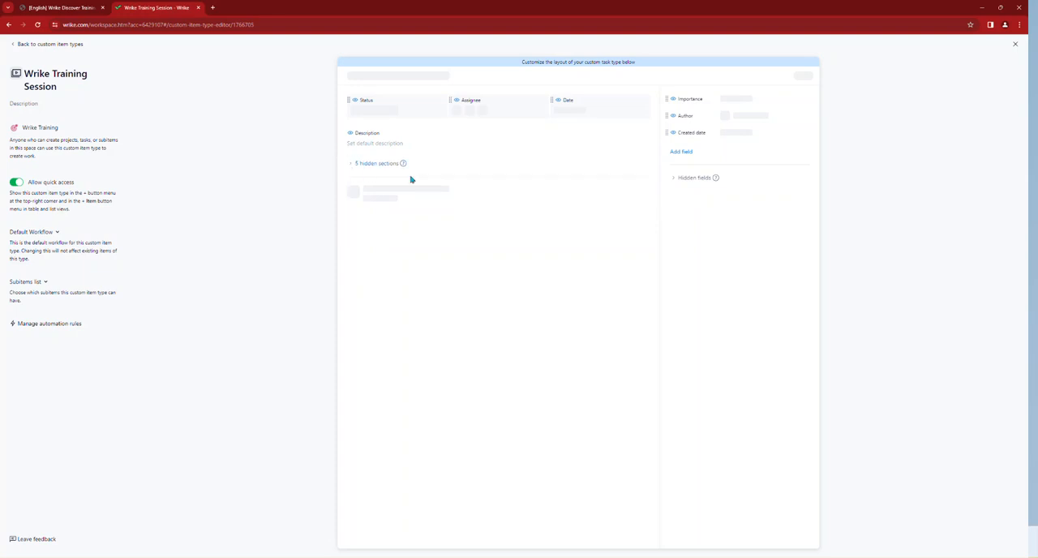
left_click(672, 100)
left_click(672, 100)
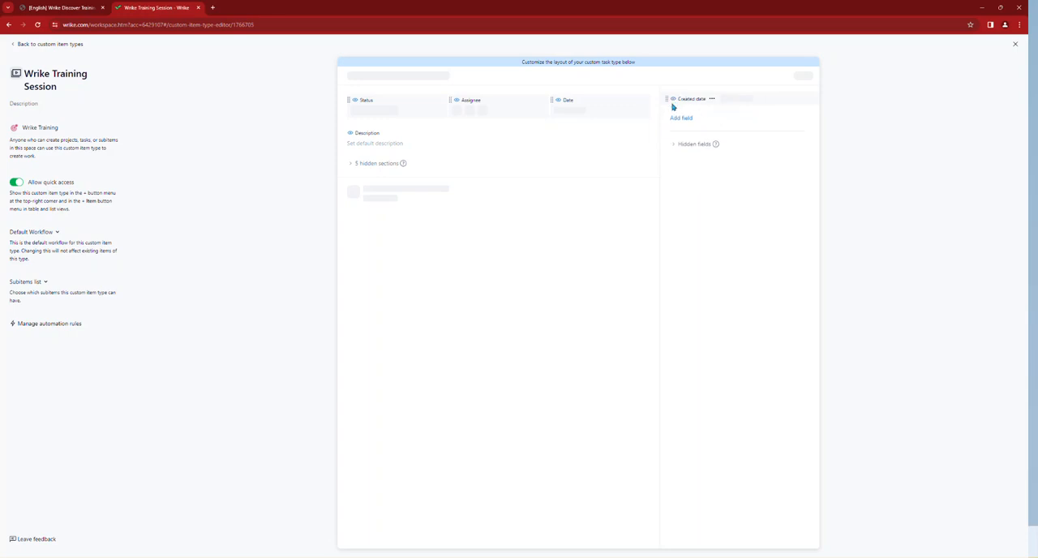
left_click(672, 100)
Step: Add the URL field to the item type's header between Status and Date, and move Assignee out to the additional fields
left_click(676, 105)
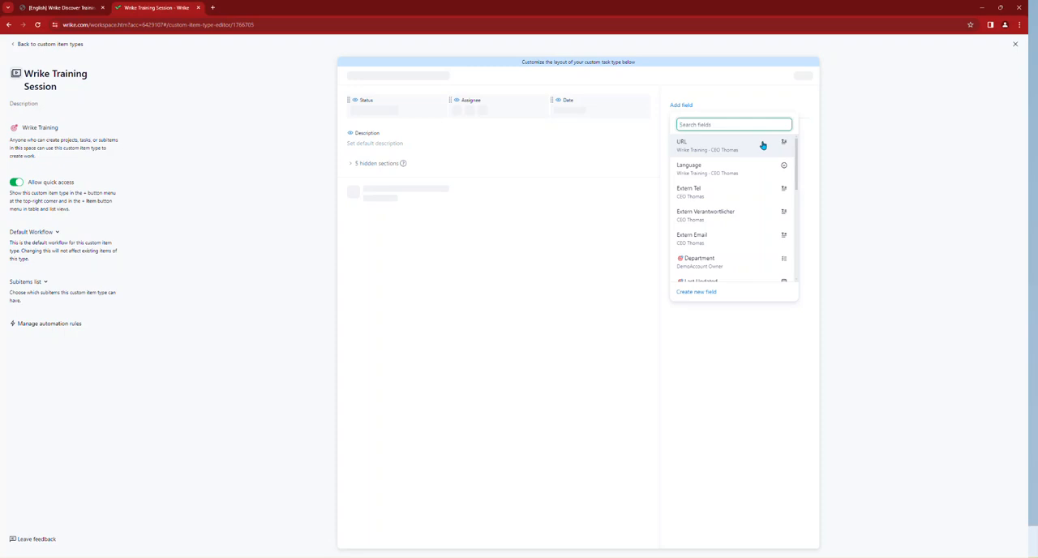
left_click(760, 145)
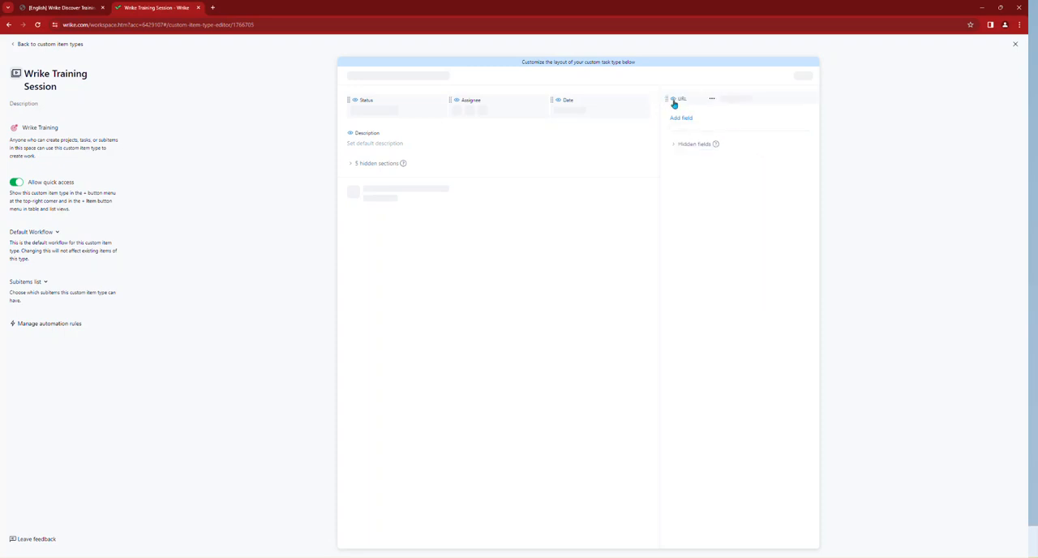
left_click_drag(667, 98, 456, 100)
left_click_drag(552, 99, 674, 114)
left_click(12, 47)
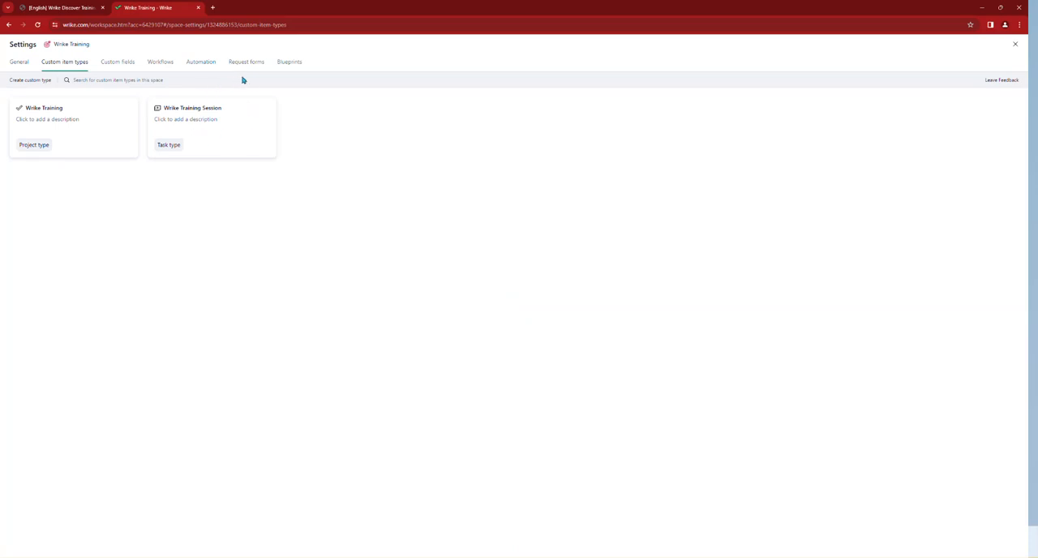
Step: Open the task 204 Den Überblick über die Arbeit behalten - DE from the blueprints table to check its layout
left_click(297, 67)
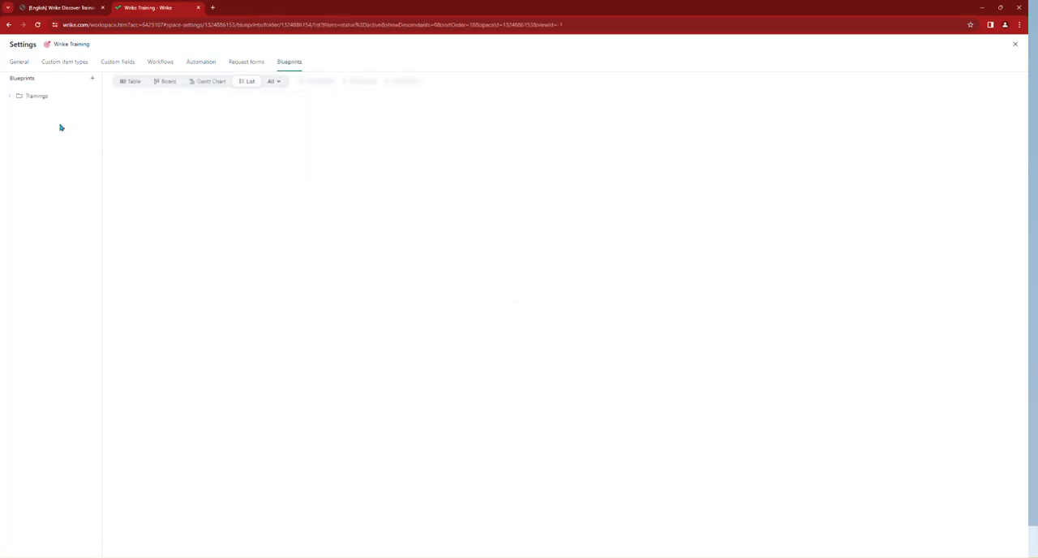
left_click(128, 85)
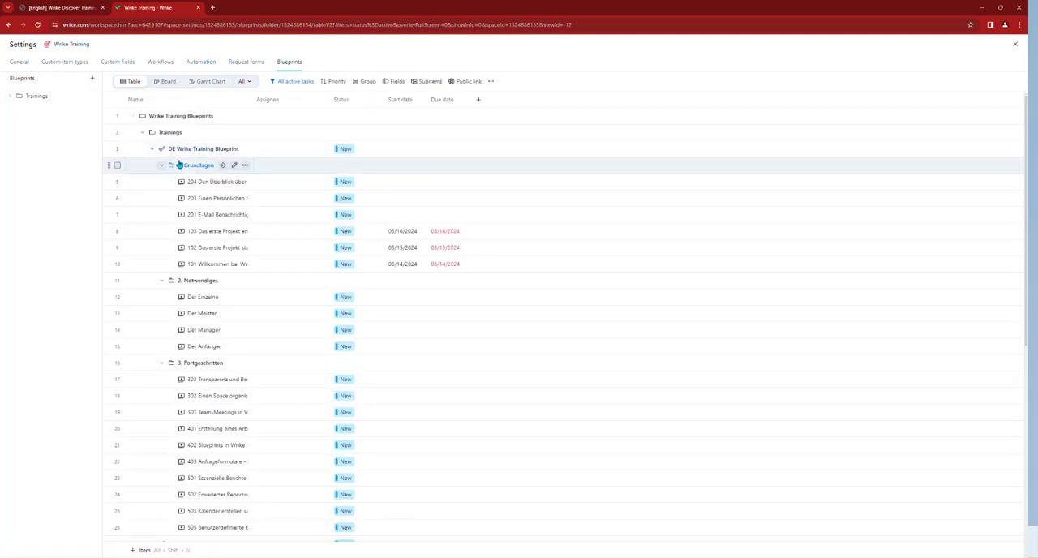
left_click(203, 184)
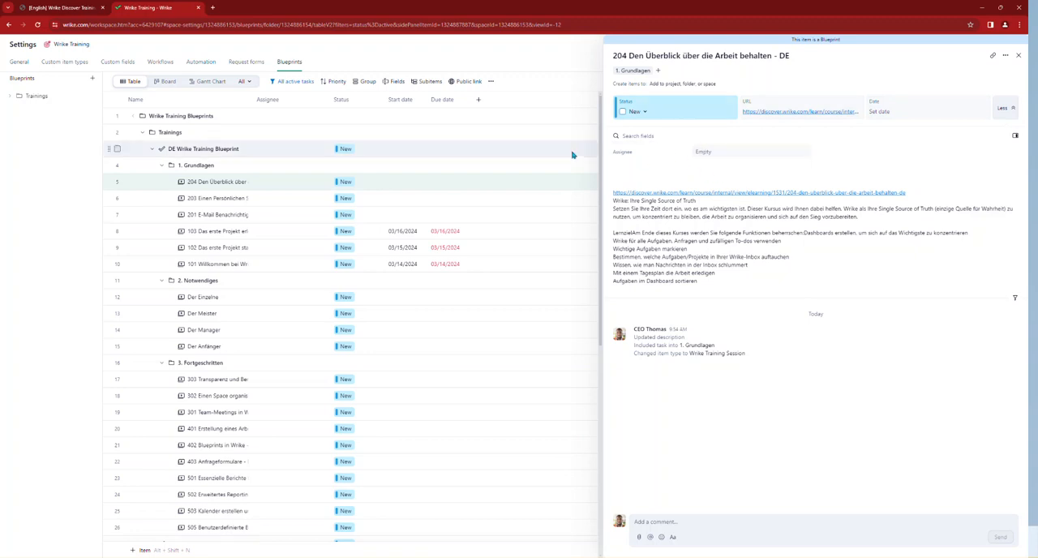
Step: Add the URL custom field as a column in the blueprints table
left_click(479, 100)
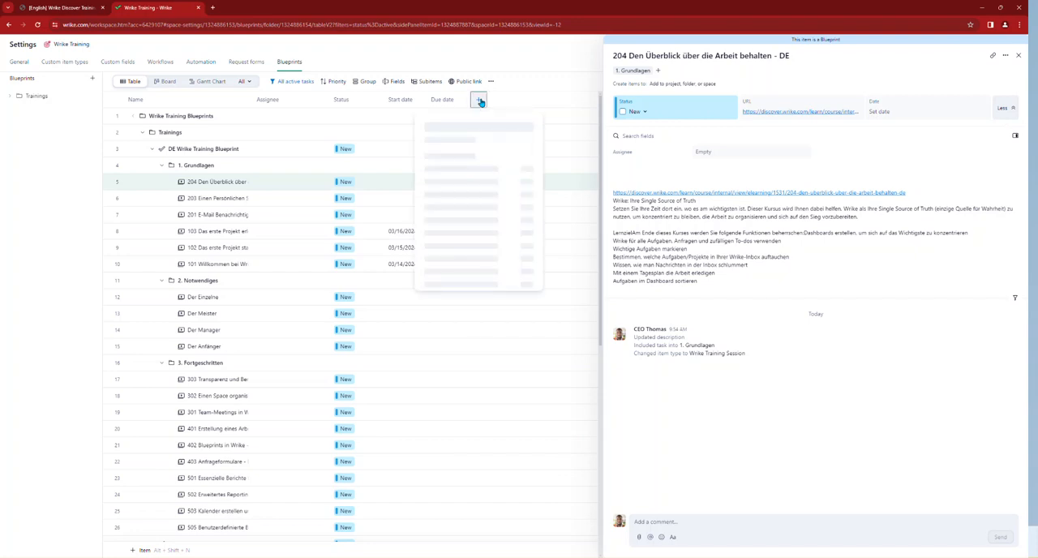
type("URL")
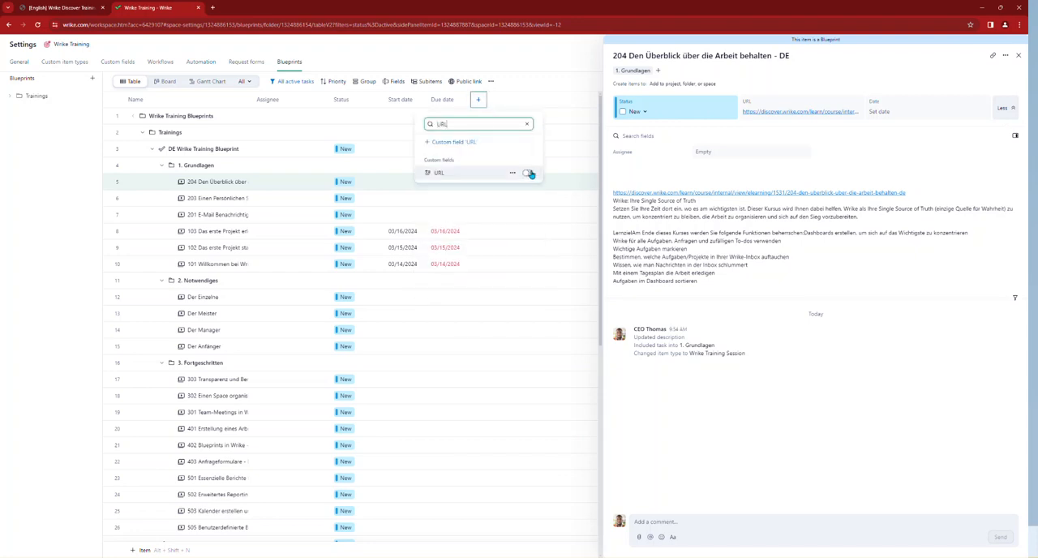
left_click(527, 176)
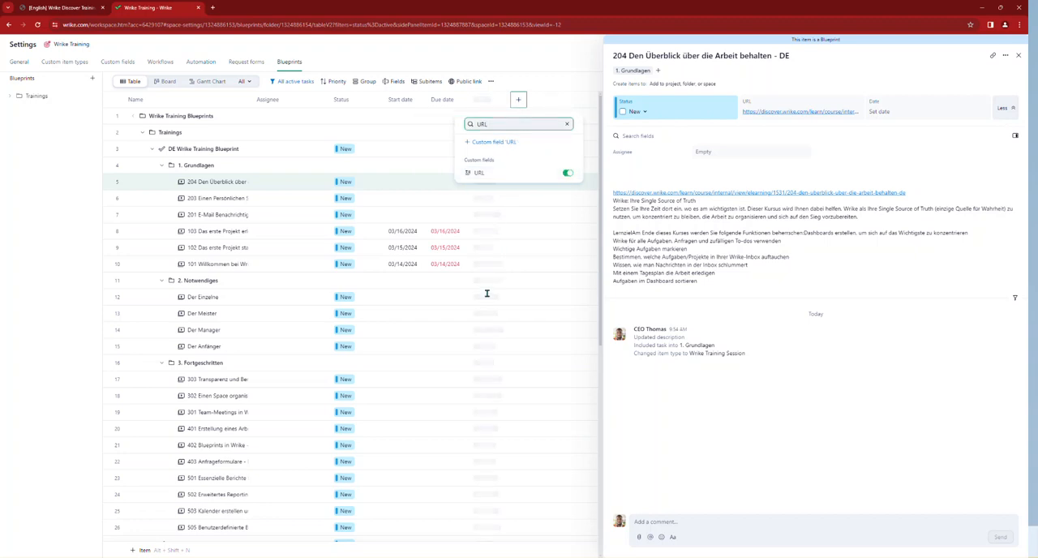
left_click(517, 101)
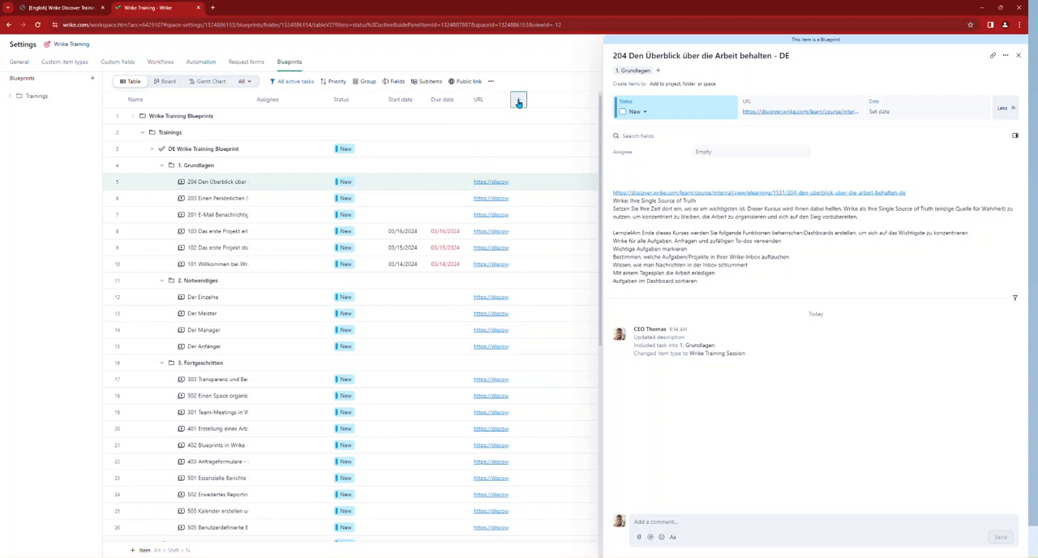
Step: Add the Effort and Language columns to the blueprints table and check their values for the training blueprints
left_click(518, 102)
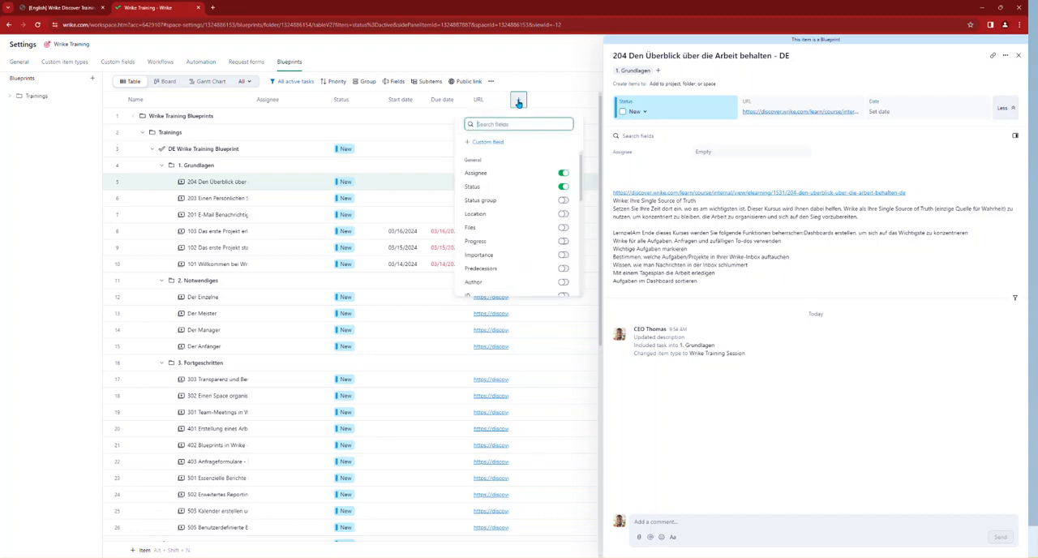
scroll(546, 219, "down", 6)
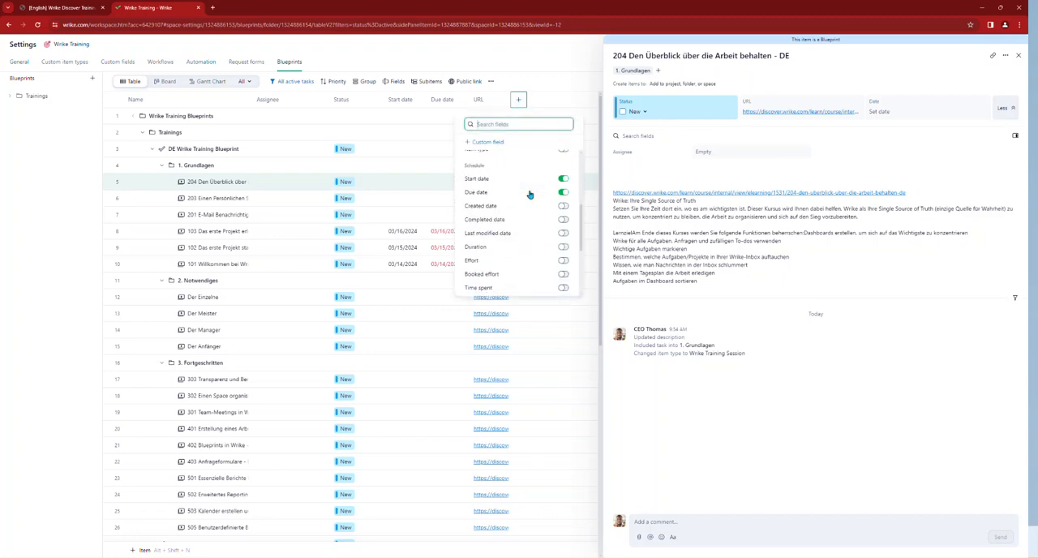
left_click(563, 224)
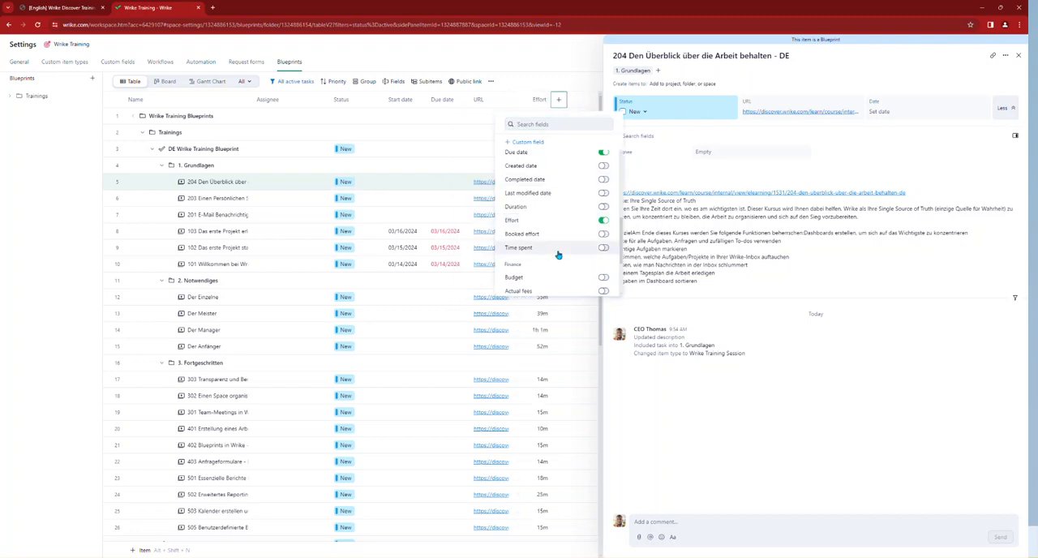
left_click(553, 124)
type("Lan")
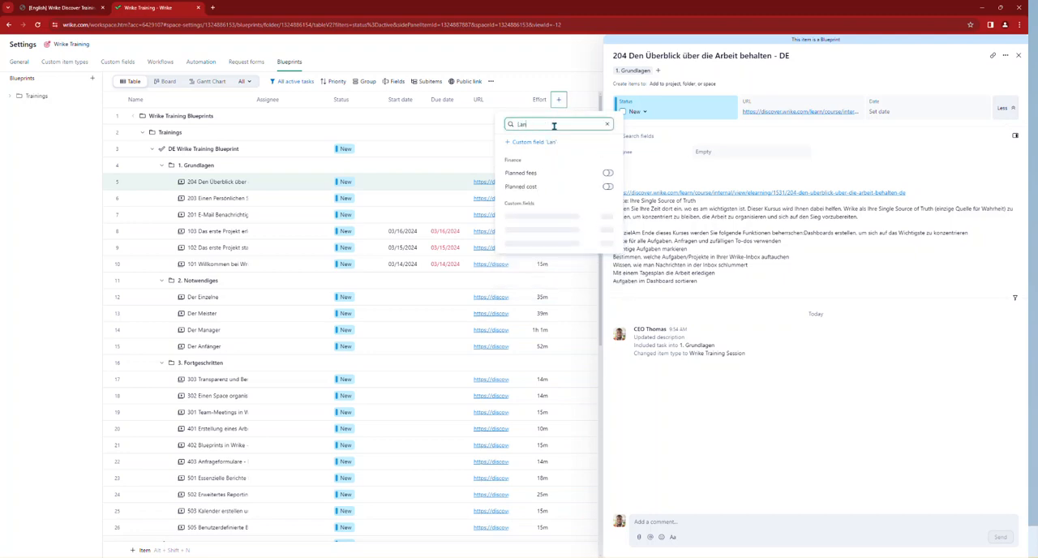
left_click(615, 218)
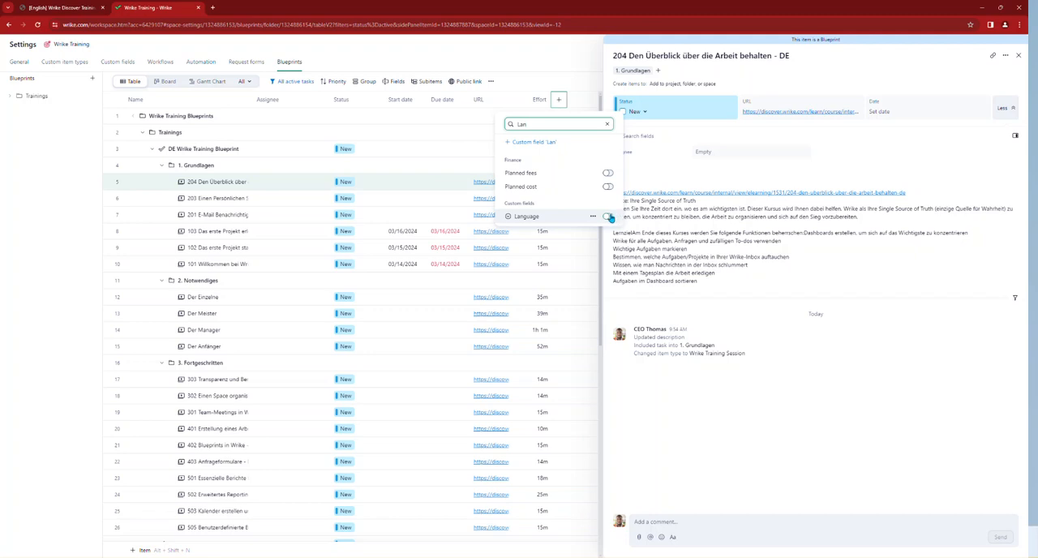
left_click(582, 80)
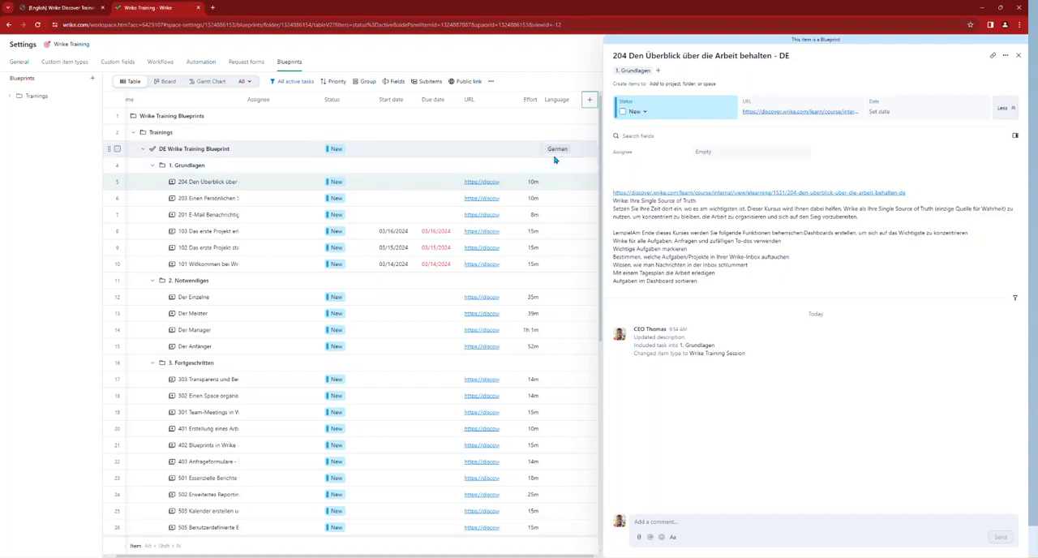
scroll(554, 160, "down", 3)
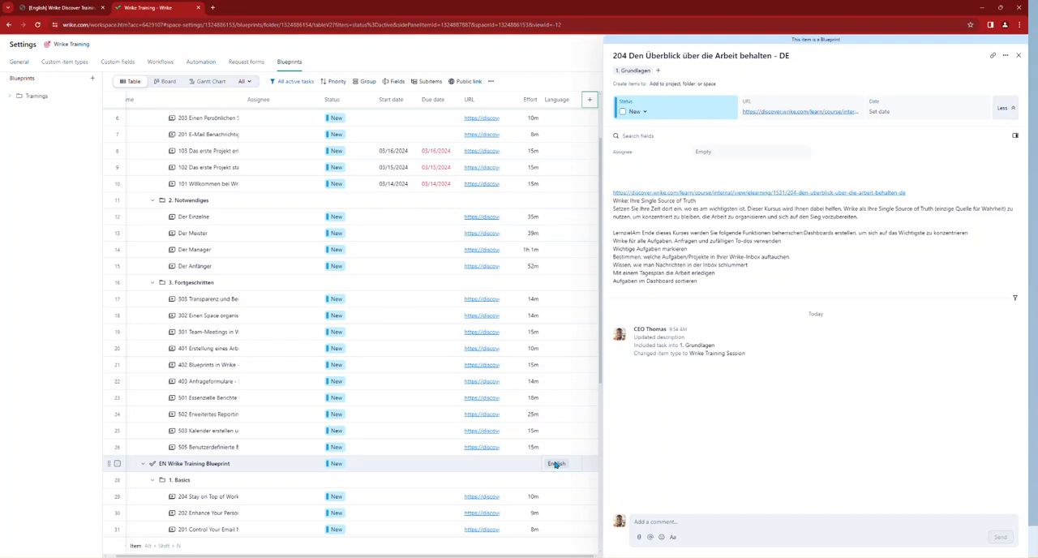
Step: Create a request form named Wrike Training Request that creates a project from the EN Wrike Training Blueprint
left_click(248, 68)
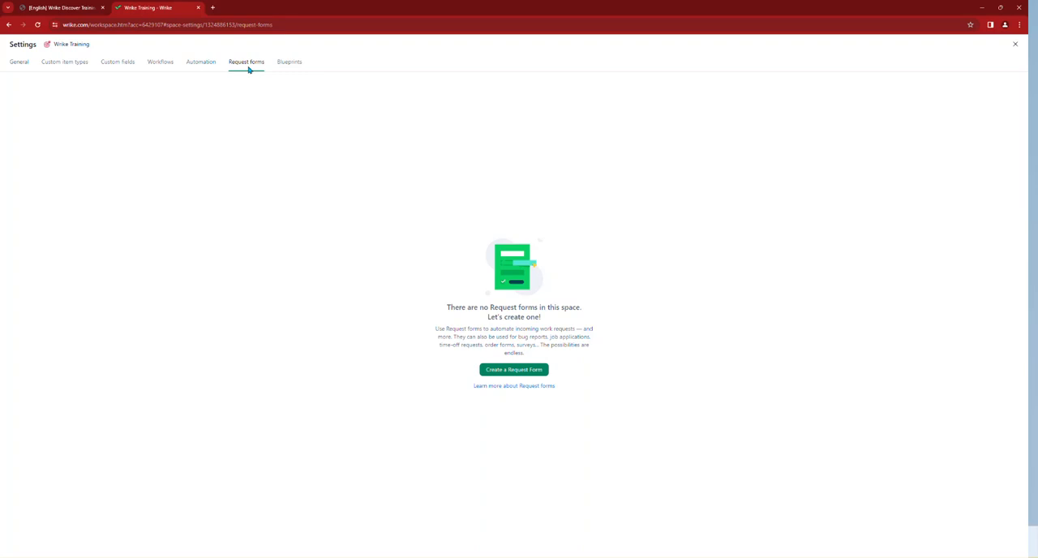
left_click(511, 374)
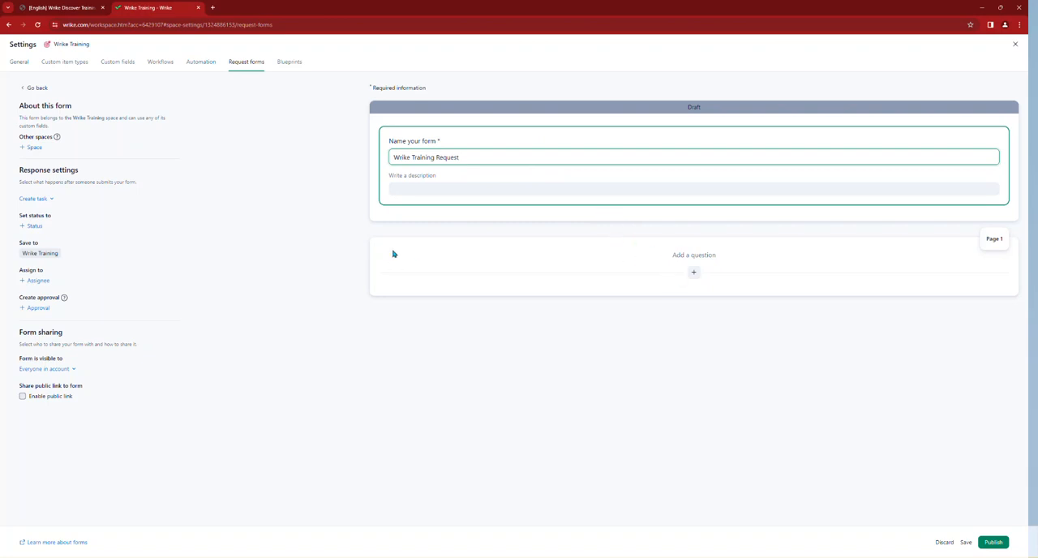
left_click(52, 199)
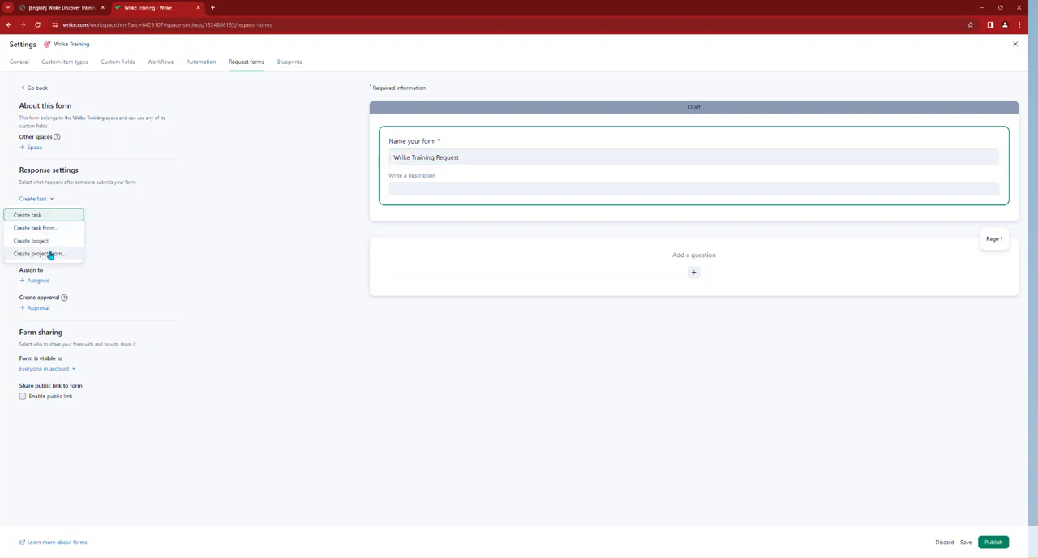
left_click(50, 254)
left_click(54, 233)
scroll(69, 324, "down", 2)
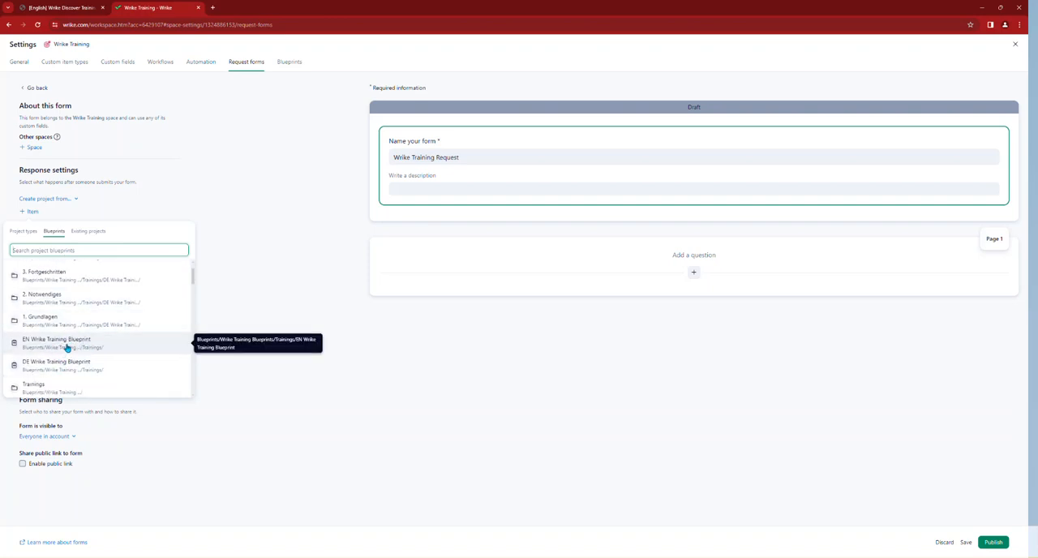
left_click(63, 346)
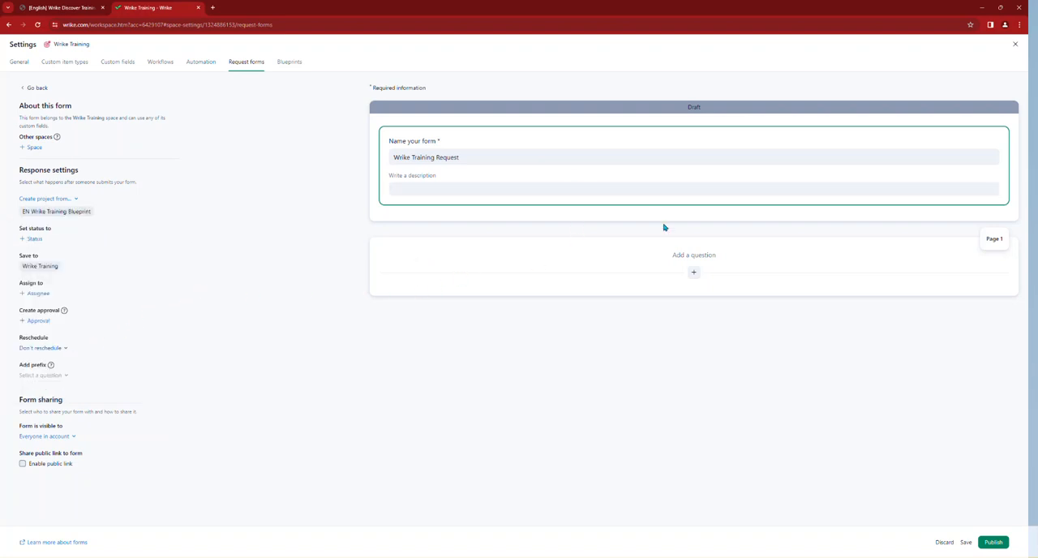
Step: Add a required Assignee question "Name of the User who should receive the training", also adding its answer to Title and Owners
left_click(693, 274)
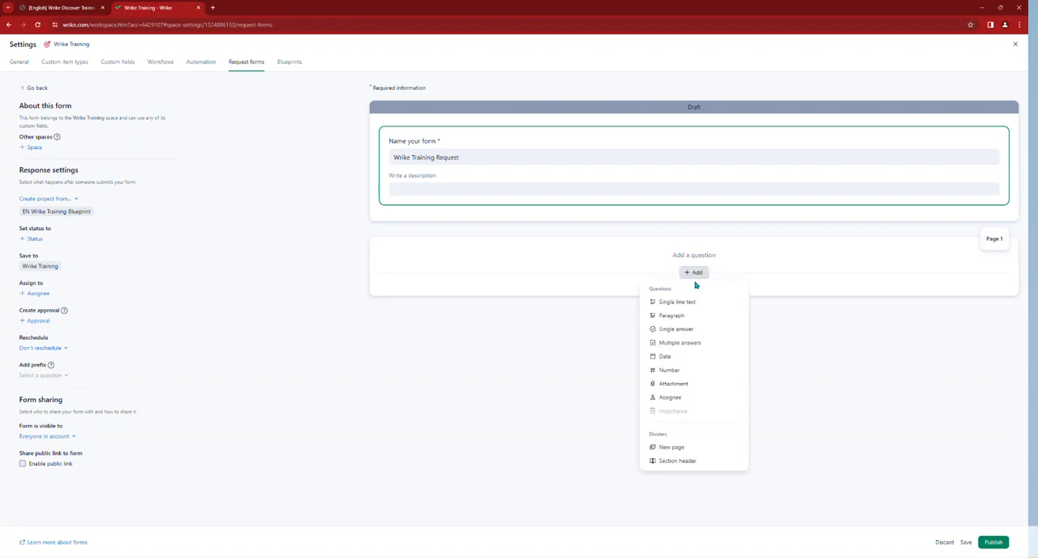
left_click(678, 398)
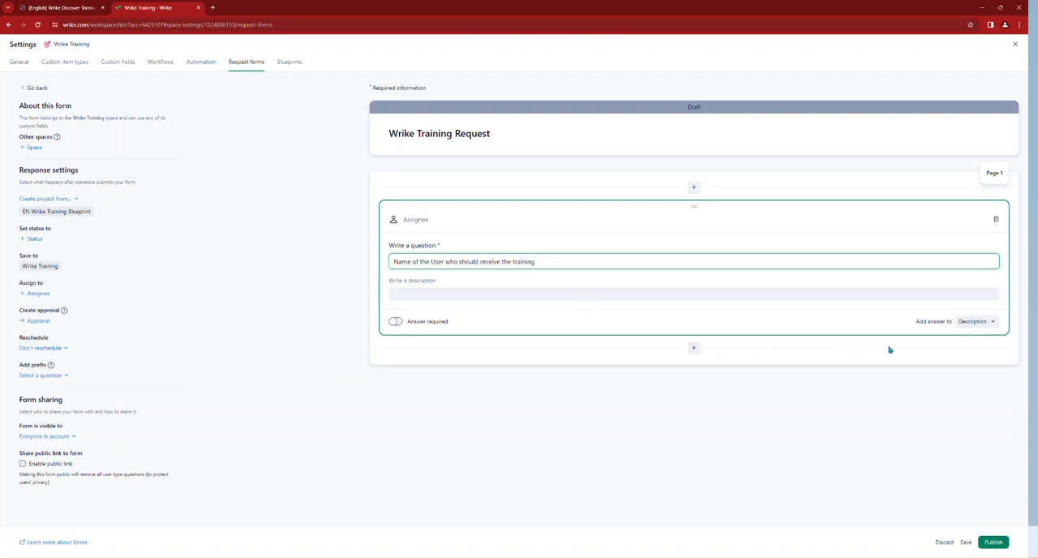
left_click(397, 322)
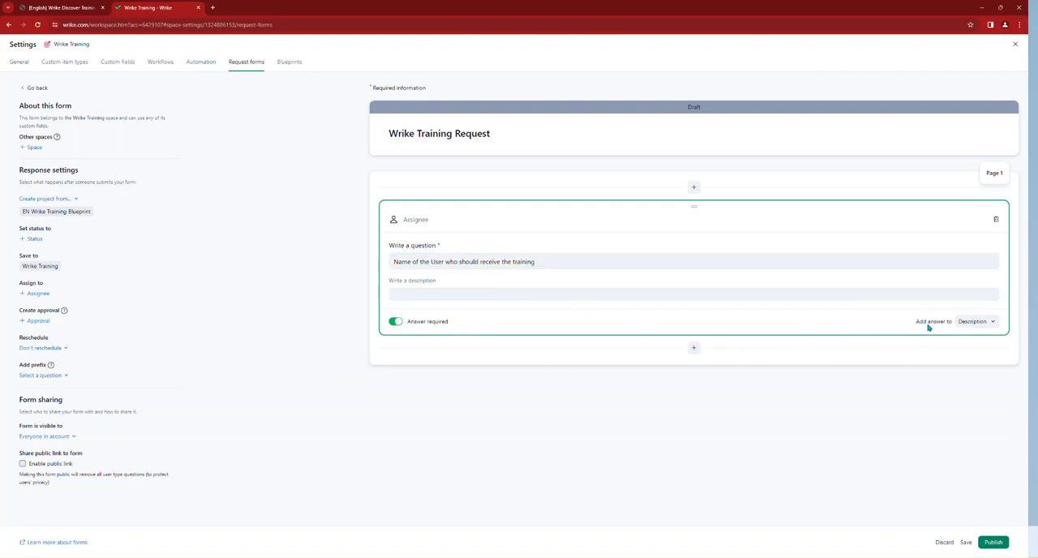
left_click(973, 322)
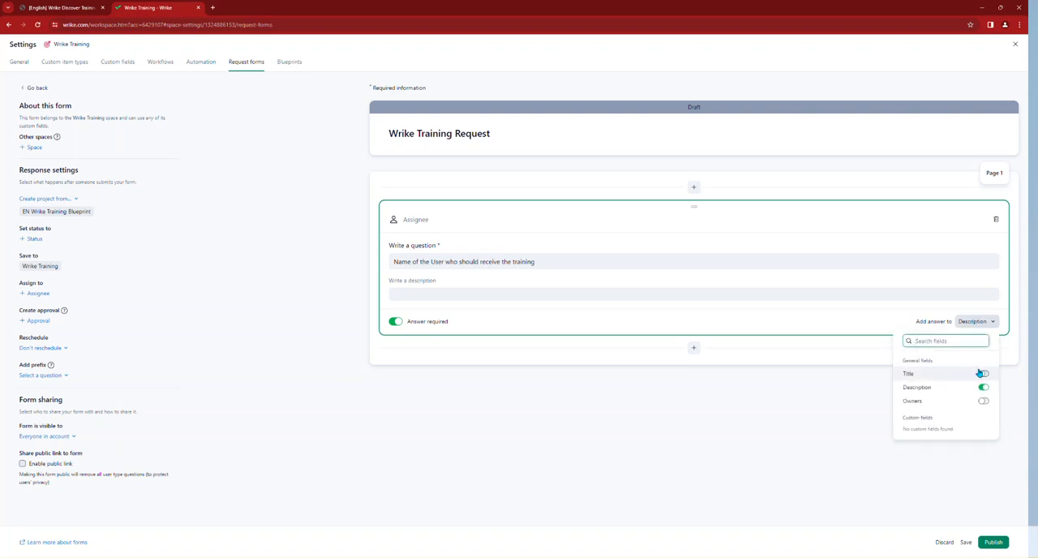
left_click(983, 373)
left_click(983, 401)
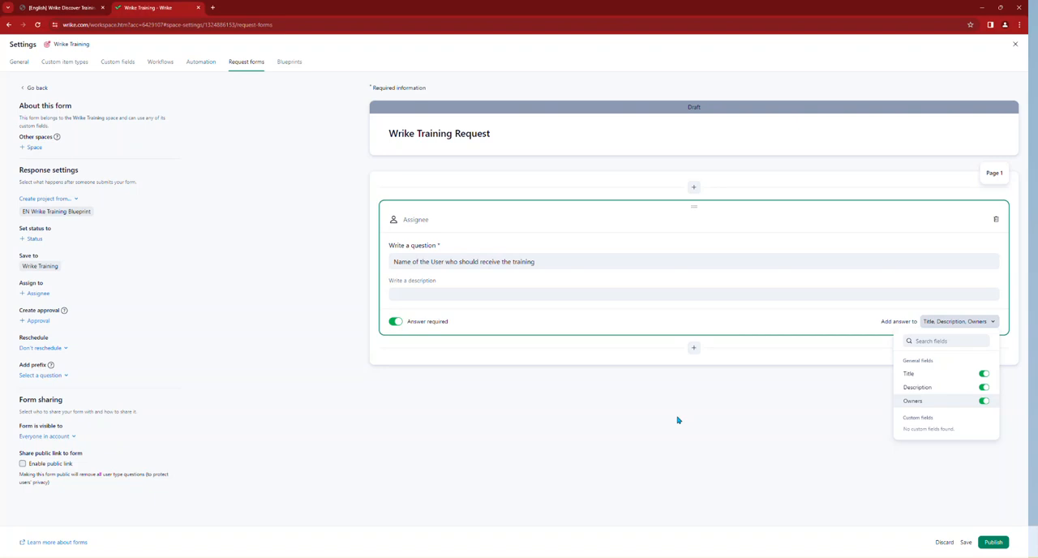
Step: Add a Date question "When should the training start" and also add its answer to the Start date
left_click(693, 348)
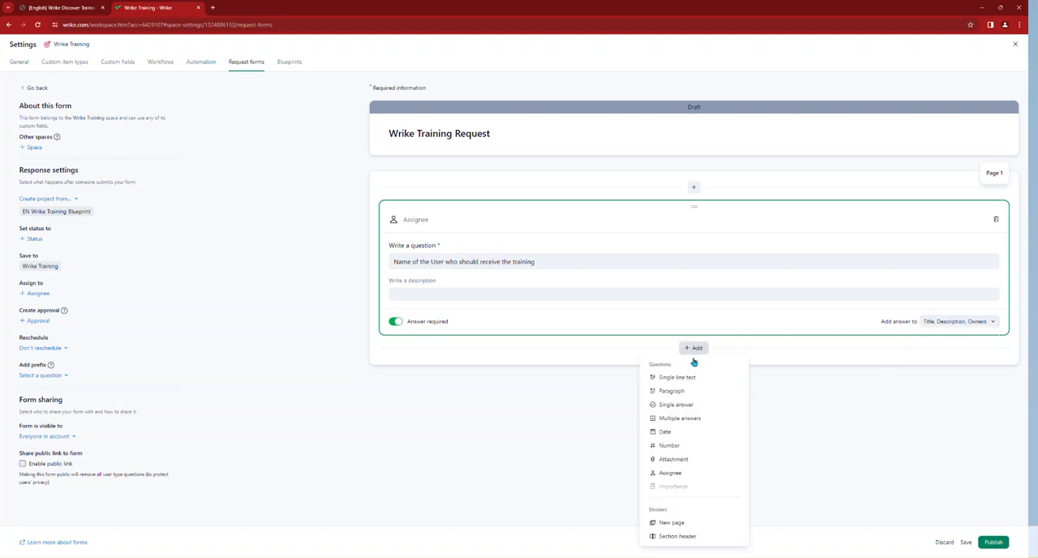
left_click(683, 436)
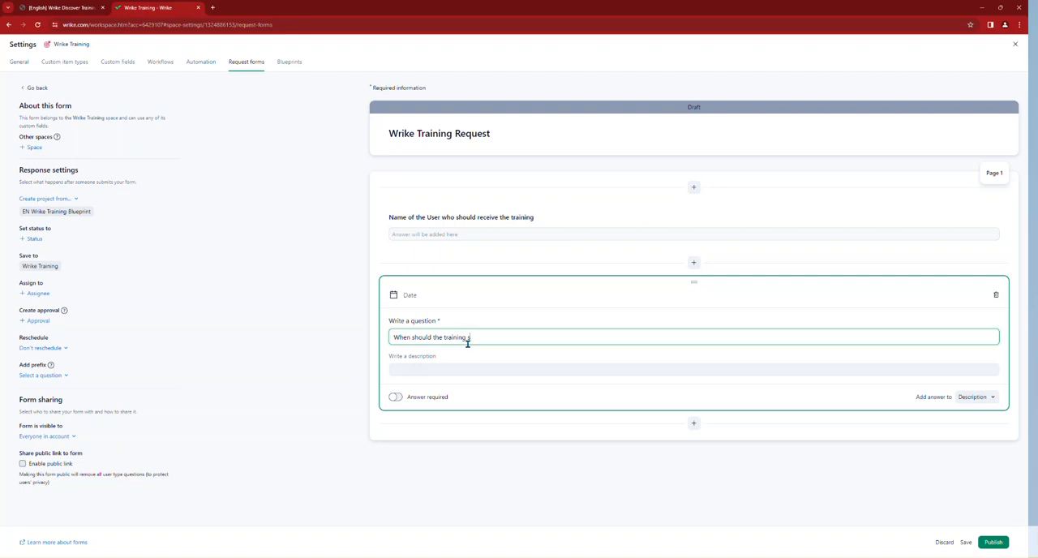
left_click(967, 396)
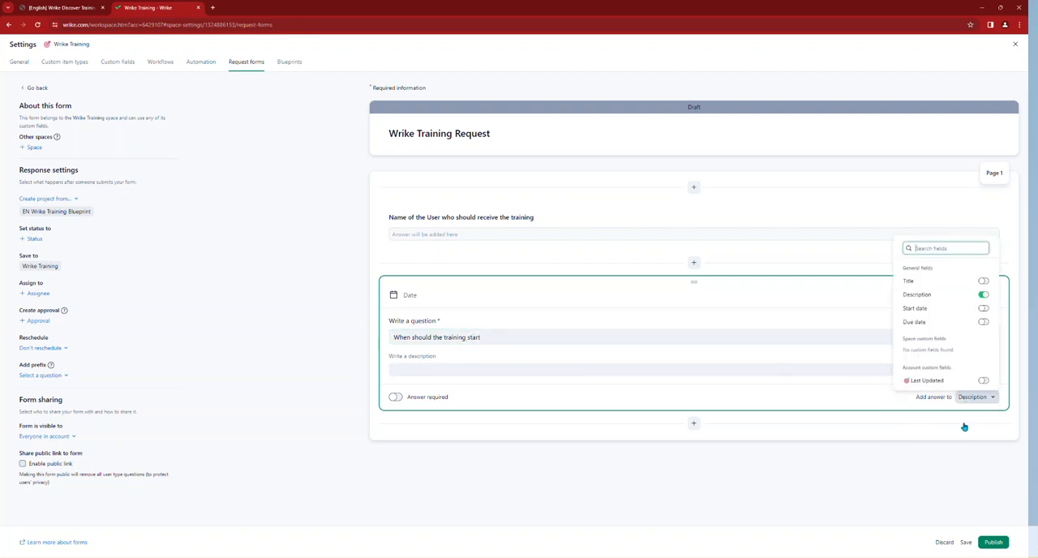
left_click(983, 308)
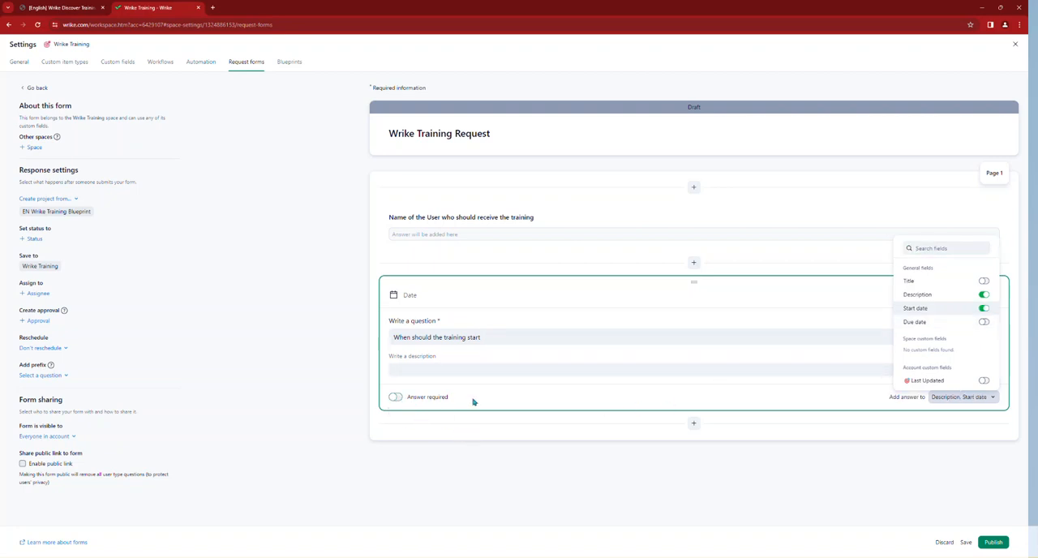
left_click(523, 464)
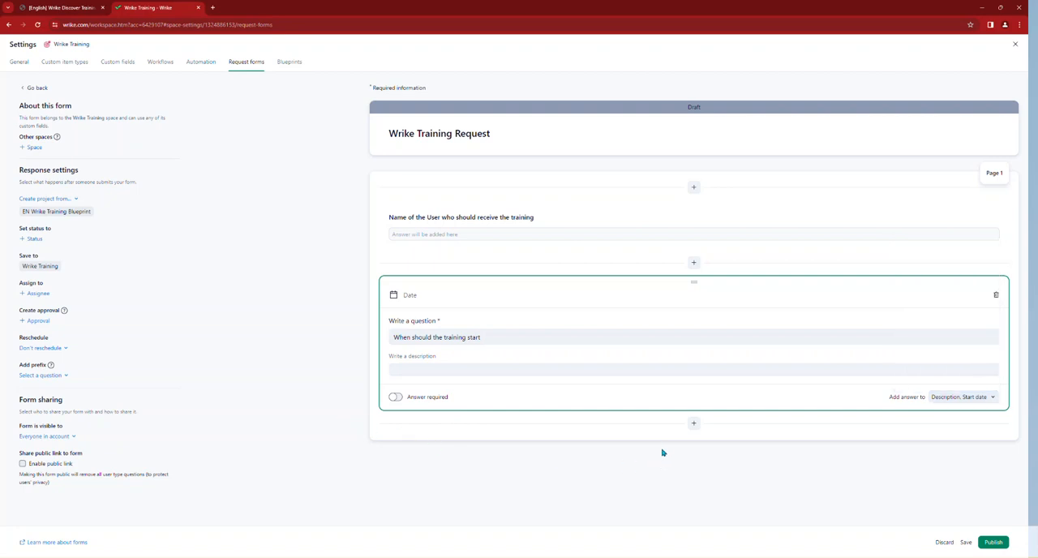
Step: Add a Single answer question "Which language should the training be" using the Language custom field as its options
left_click(697, 427)
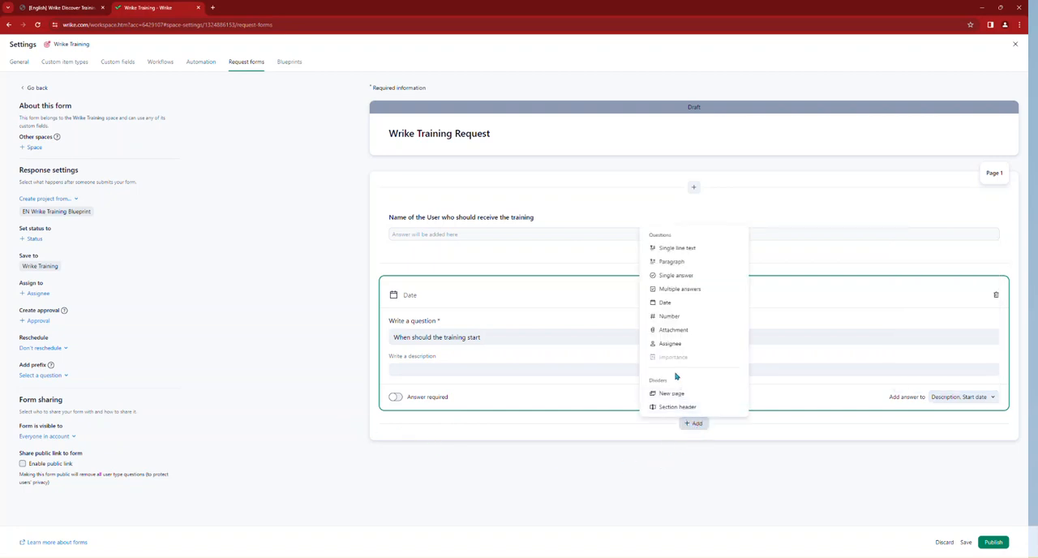
left_click(686, 276)
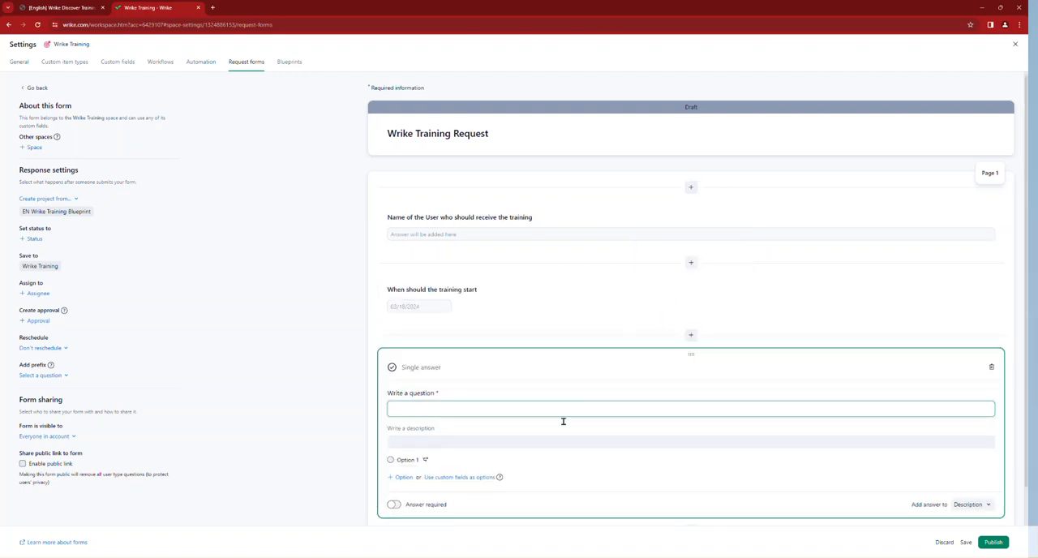
left_click(453, 478)
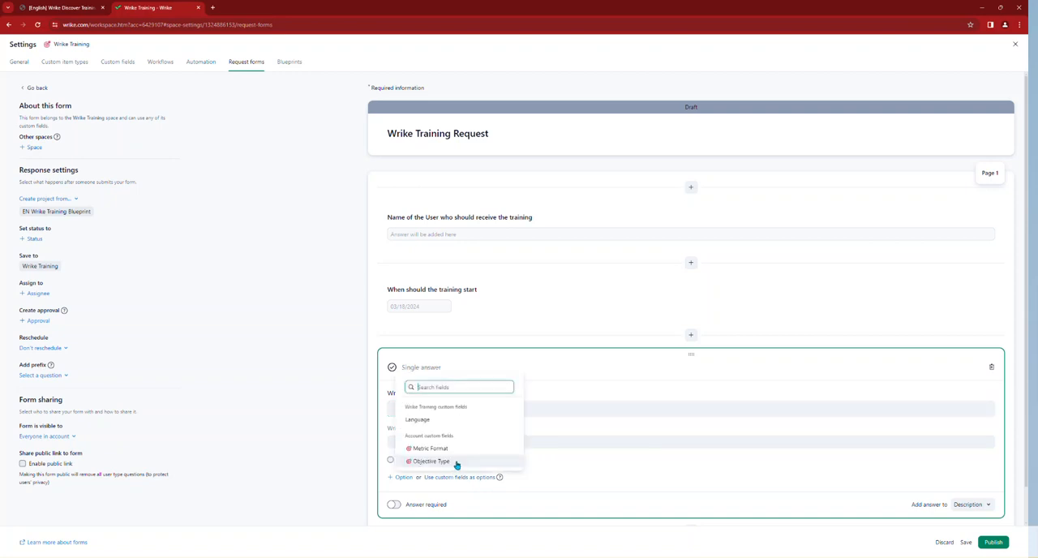
left_click(419, 420)
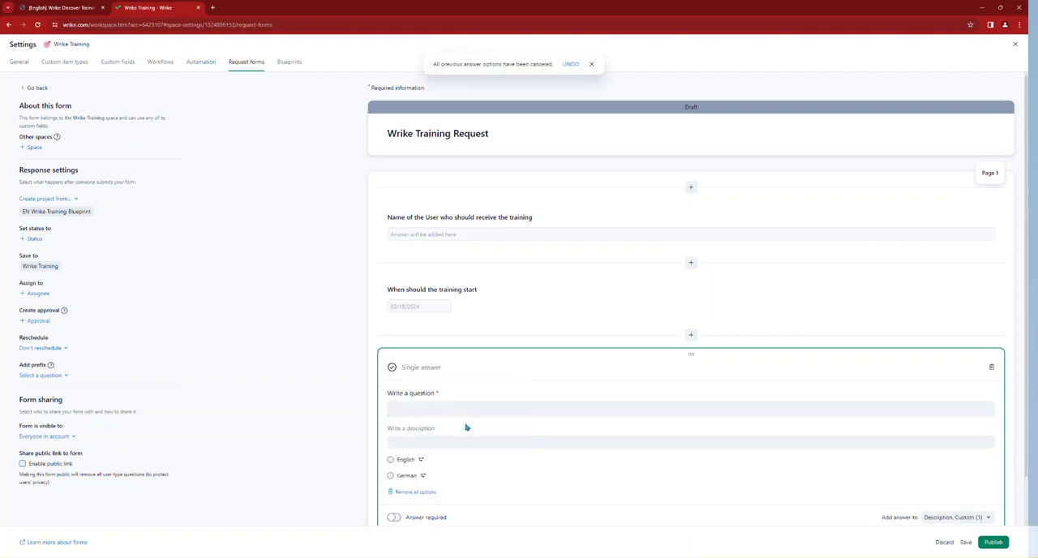
left_click(447, 411)
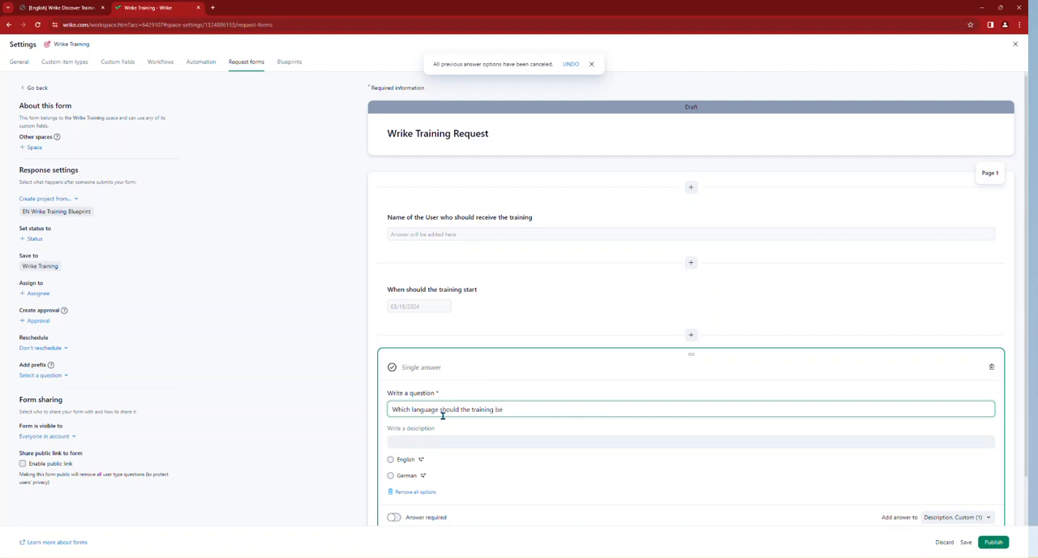
Step: Make the German answer of the language question replace the project with the DE Wrike Training Blueprint
scroll(503, 443, "down", 1)
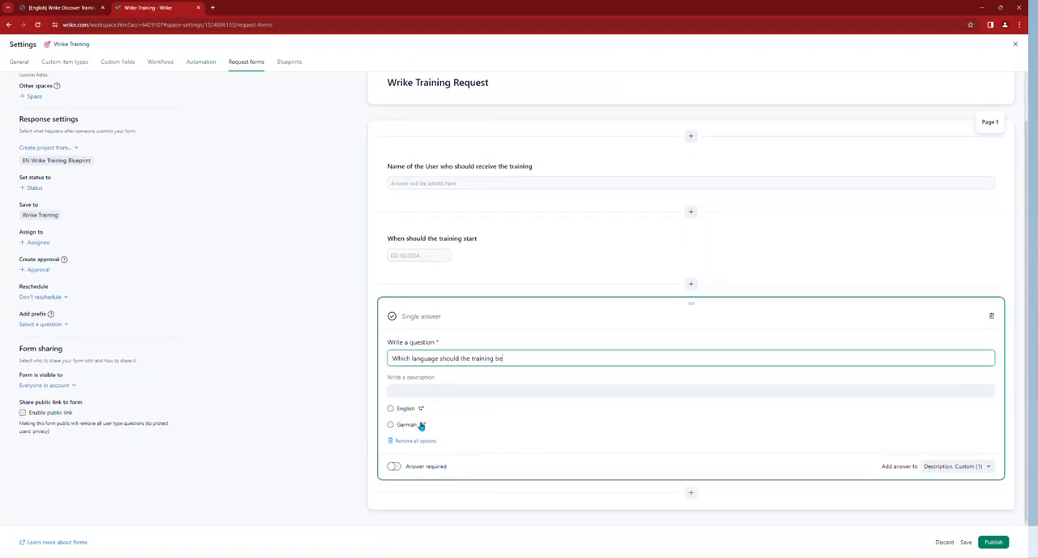
left_click(422, 426)
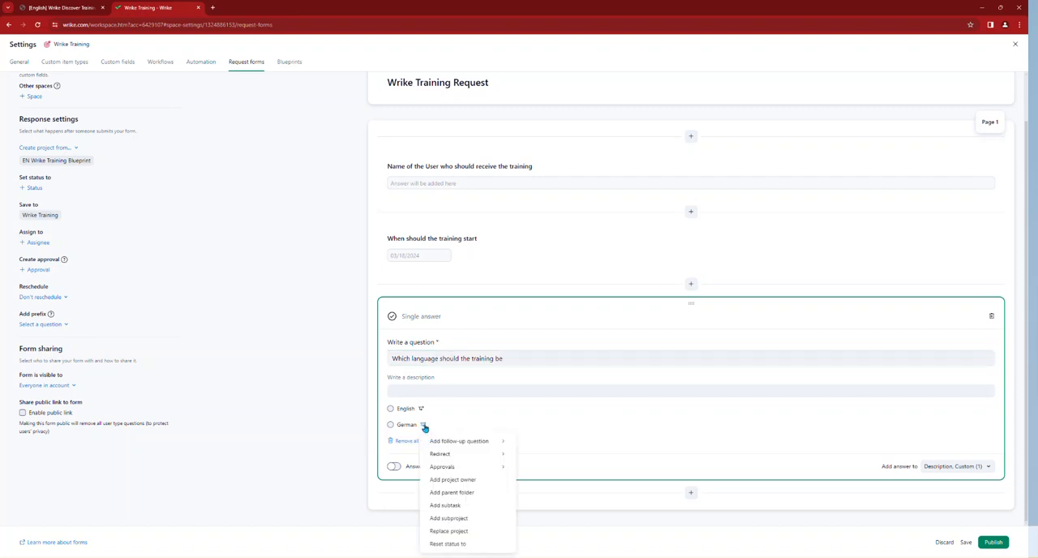
mouse_move(456, 456)
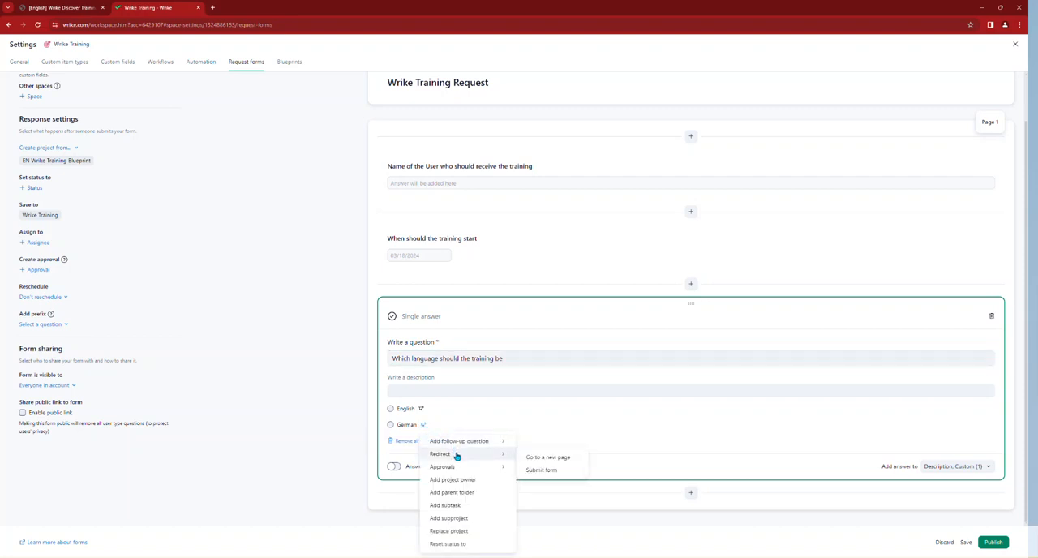
left_click(456, 530)
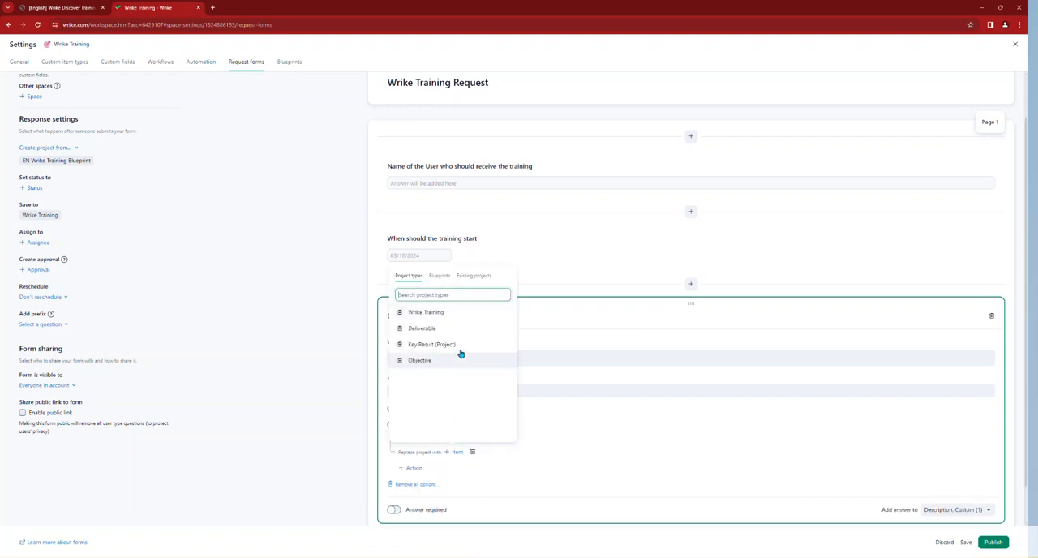
left_click(439, 277)
scroll(442, 340, "down", 2)
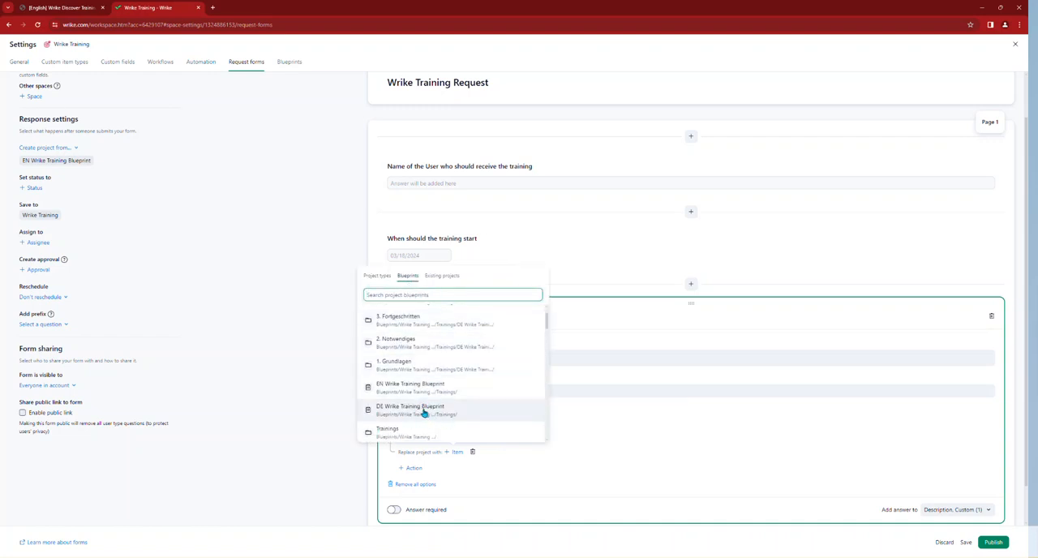
left_click(423, 410)
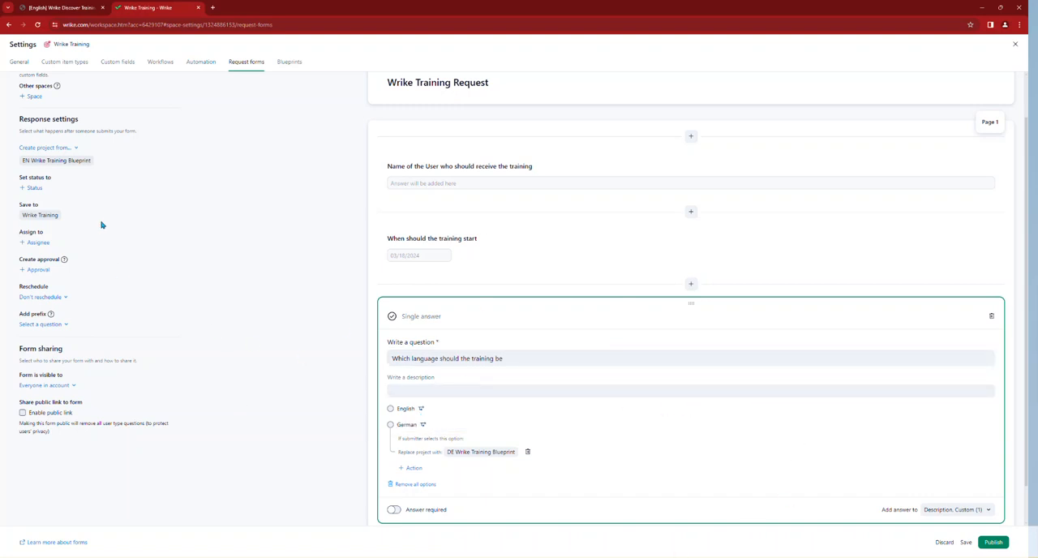
Step: Set rescheduling to align with first task's start date and use "Name of the User who should receive the training" as the prefix
left_click(38, 300)
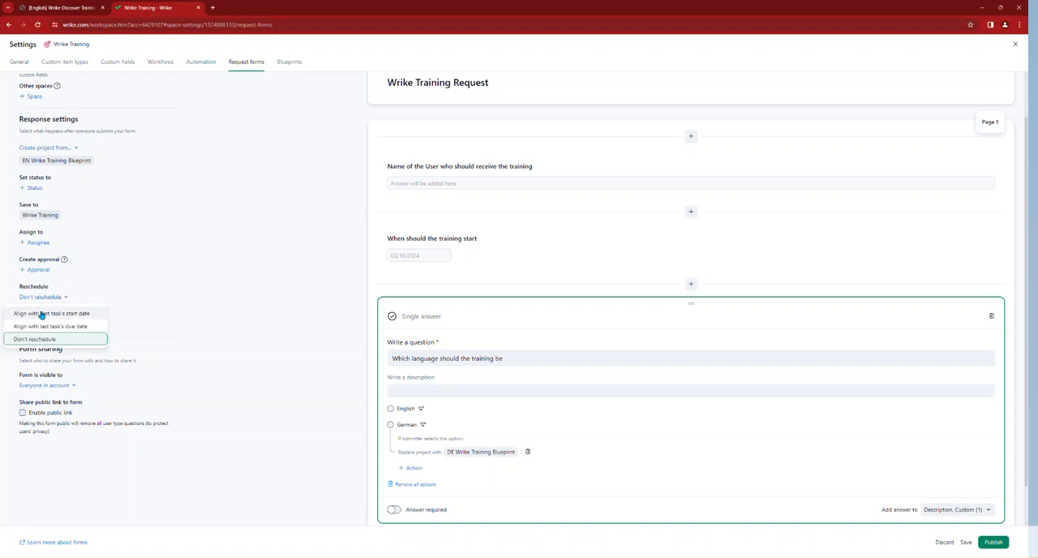
left_click(56, 315)
left_click(40, 324)
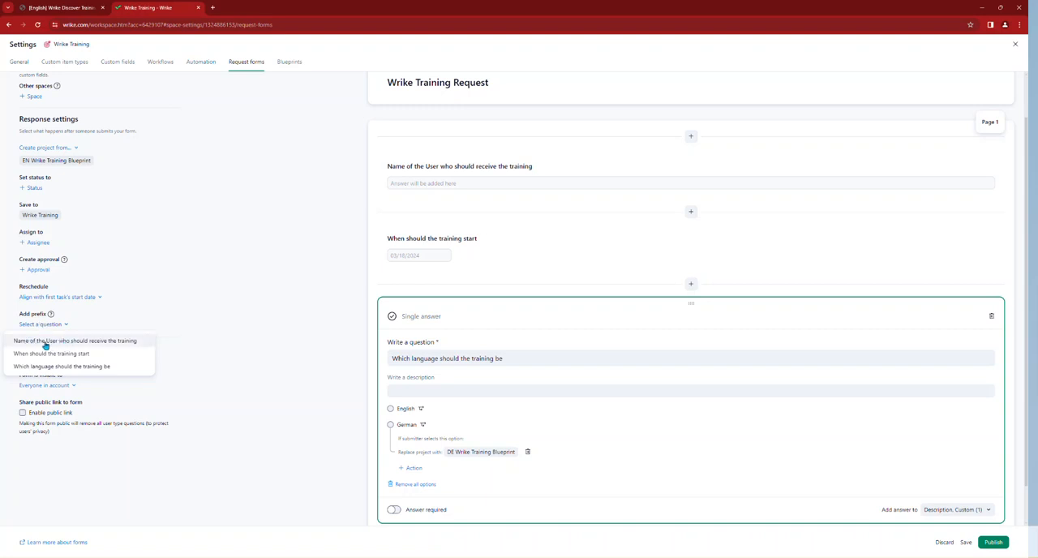
left_click(46, 343)
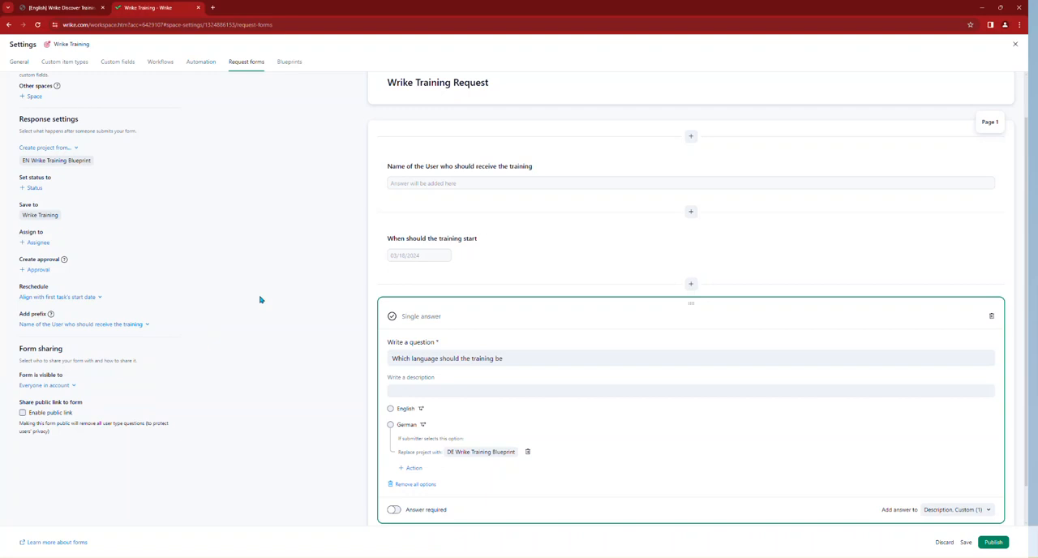
Step: Publish the Wrike Training Request form and close the space settings
left_click(1000, 543)
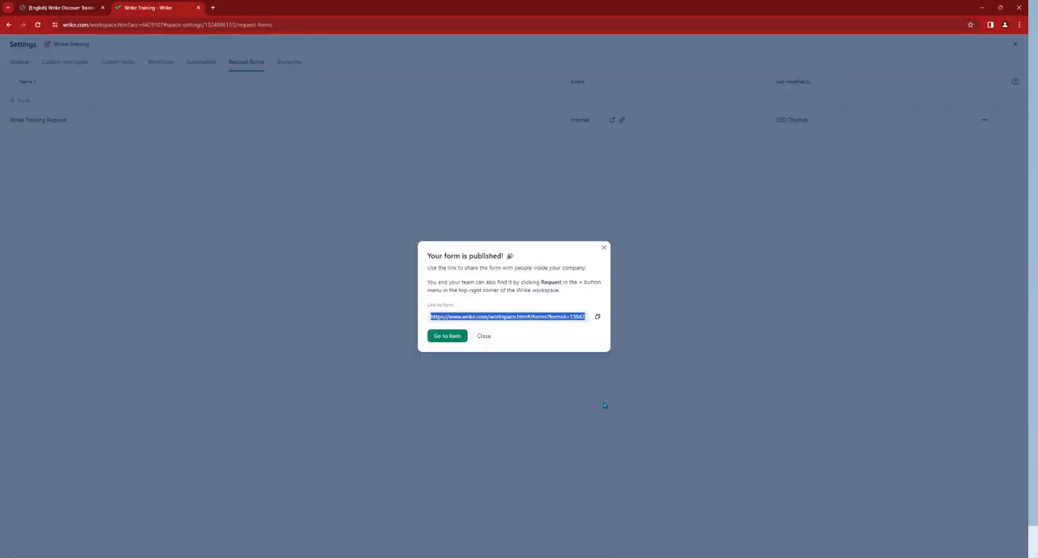
left_click(483, 337)
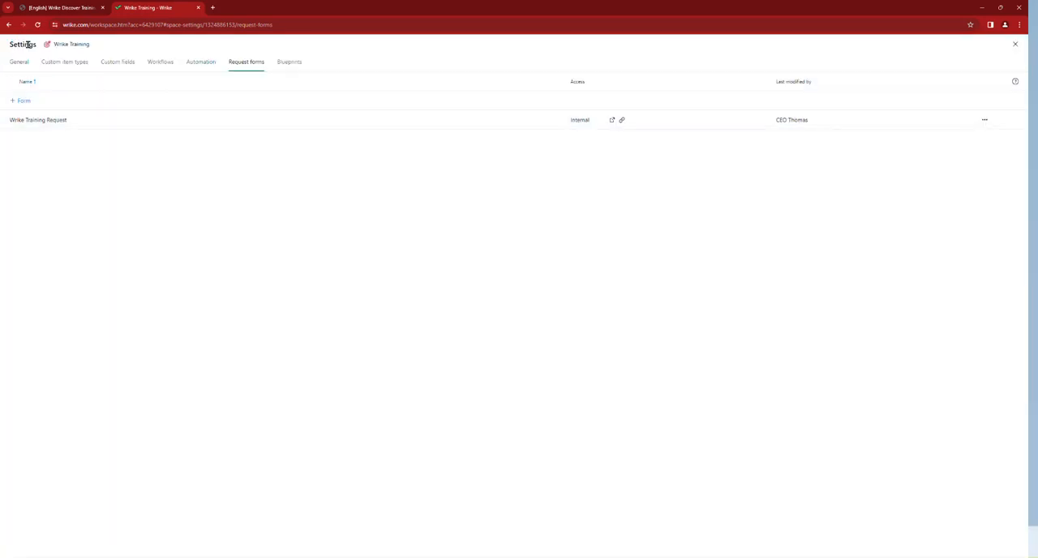
left_click(1014, 45)
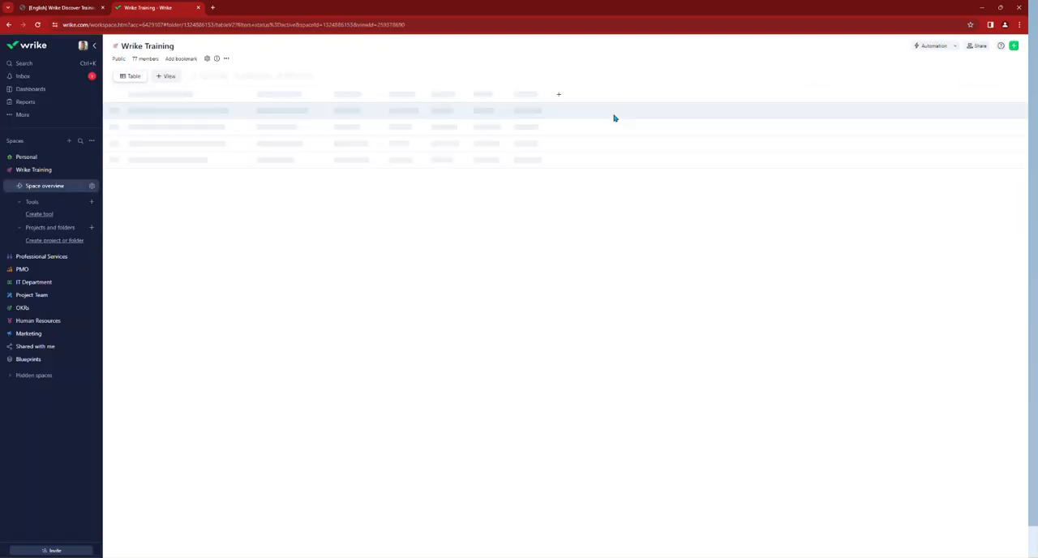
Step: Start a new request with the Wrike Training Request form
left_click(1013, 47)
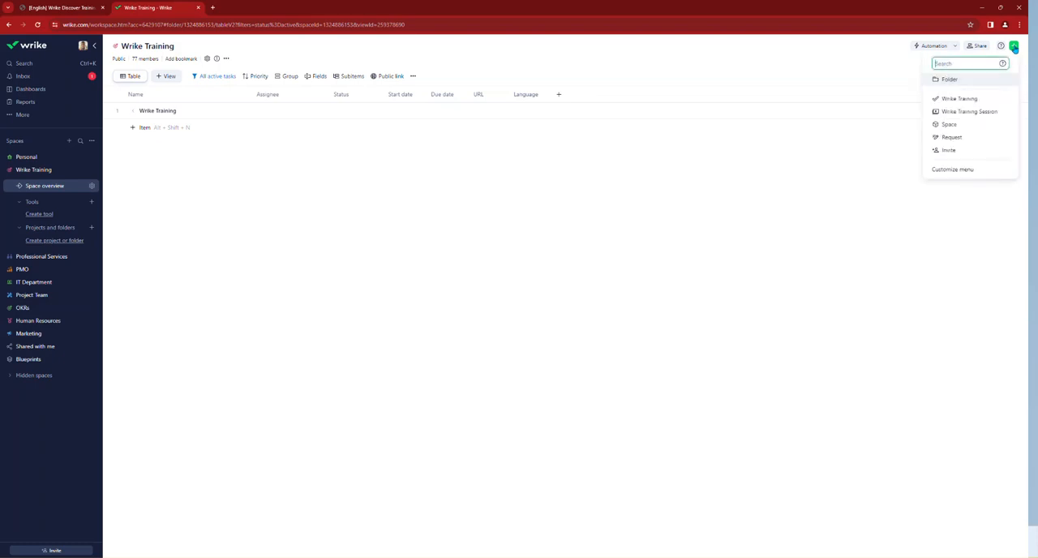
left_click(970, 138)
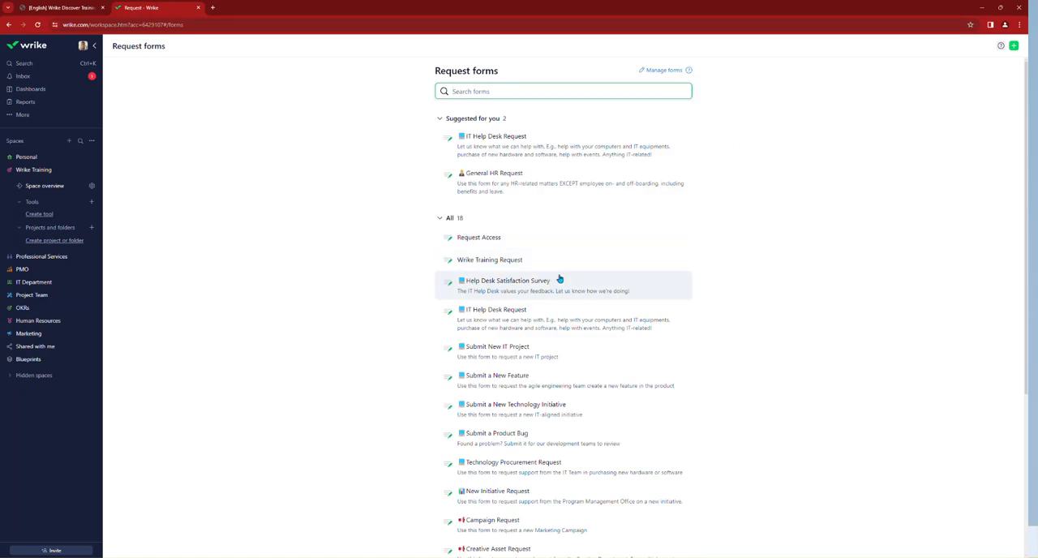
left_click(486, 260)
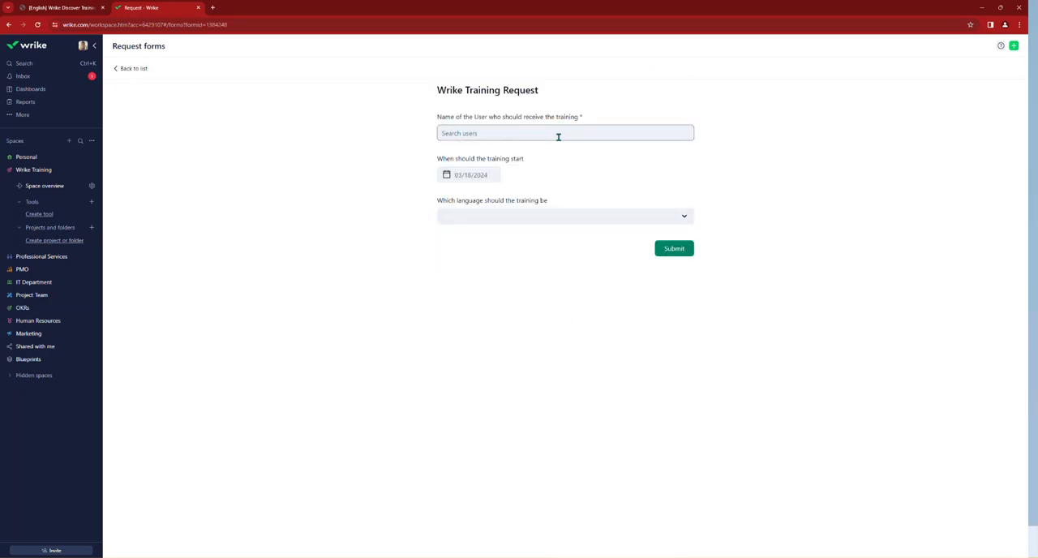
Step: Select the project manager who receives the training, set the start date to 03/25/2024 and the language to German, and submit the request
left_click(517, 132)
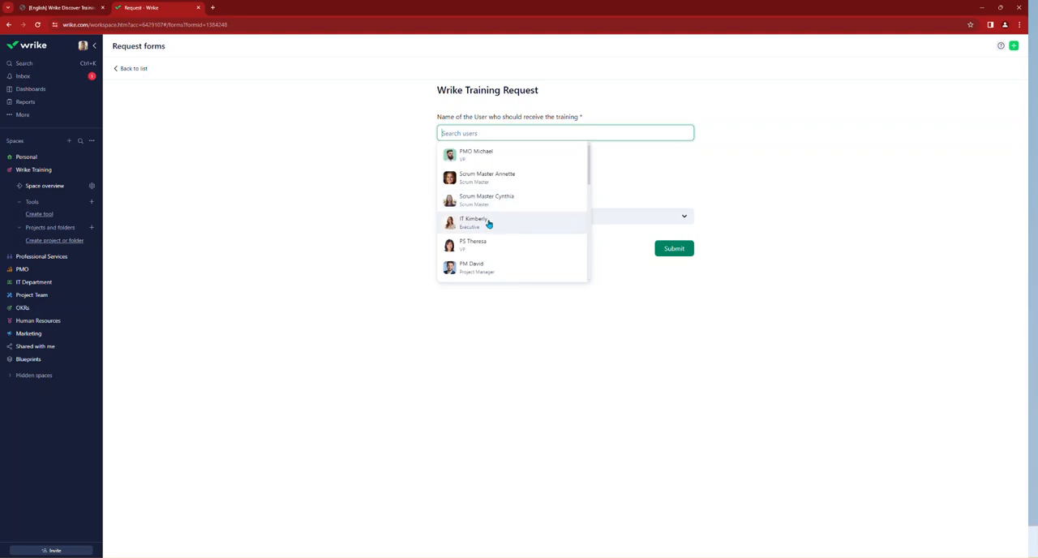
left_click(482, 267)
left_click(627, 194)
left_click(490, 178)
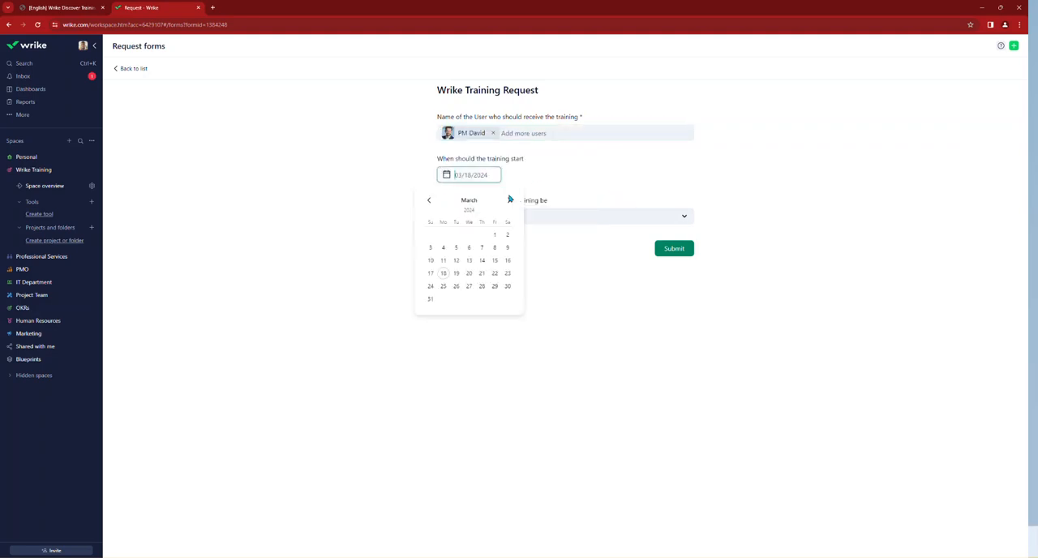
left_click(443, 286)
left_click(499, 223)
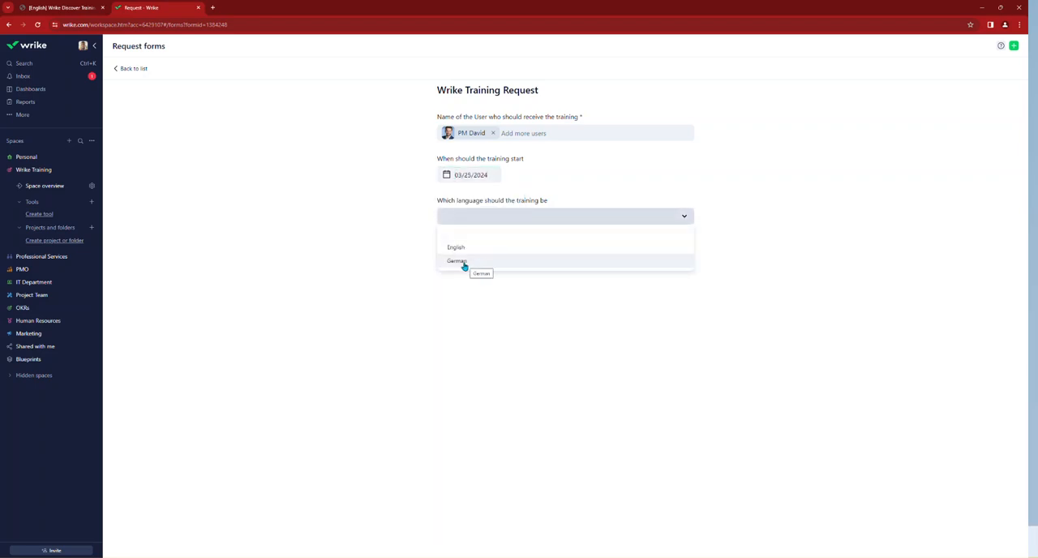
left_click(464, 263)
left_click(674, 251)
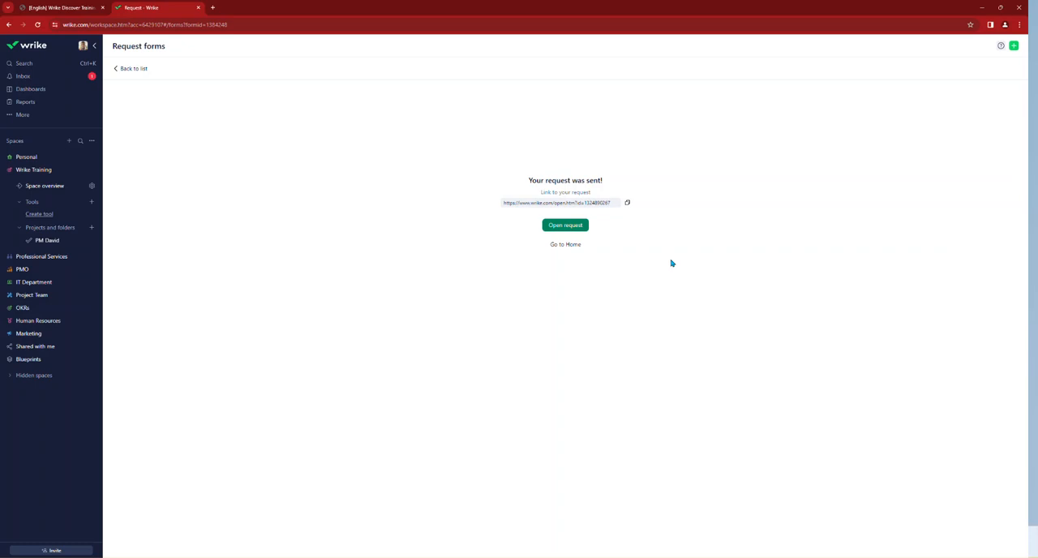
Step: Open the trainee's new project in the Wrike Training space and review its schedule as a Gantt chart and its items as a table
left_click(45, 242)
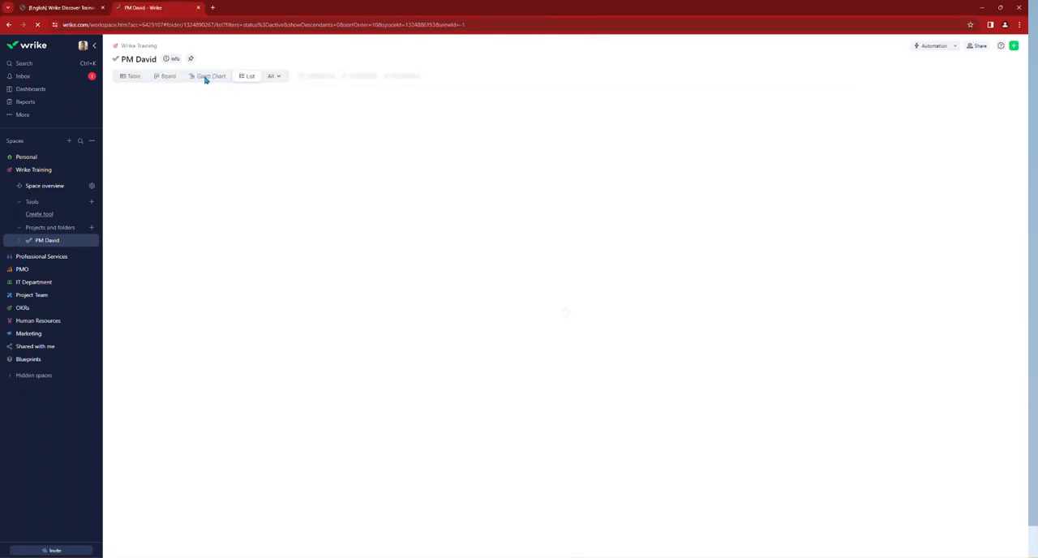
left_click(203, 78)
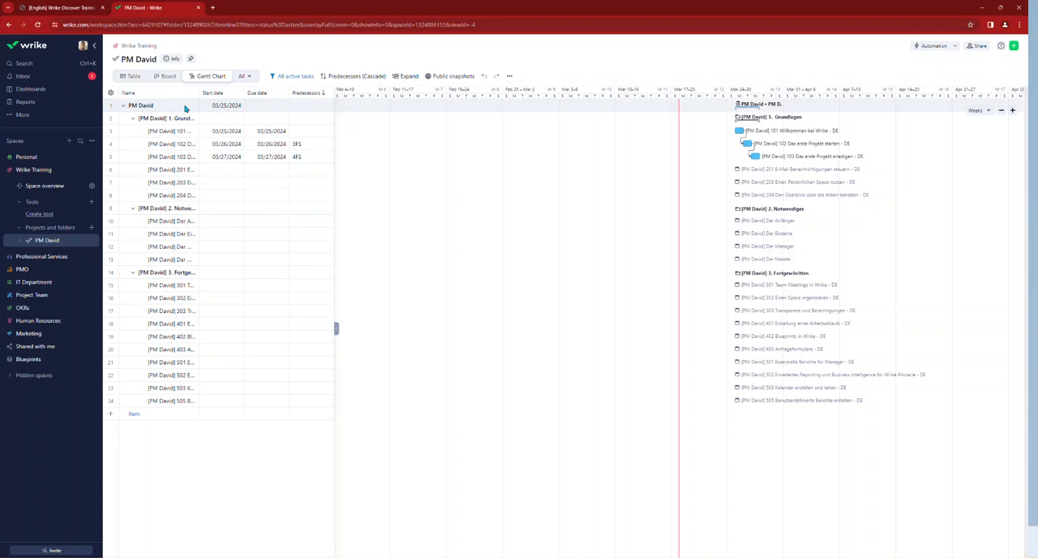
left_click(131, 77)
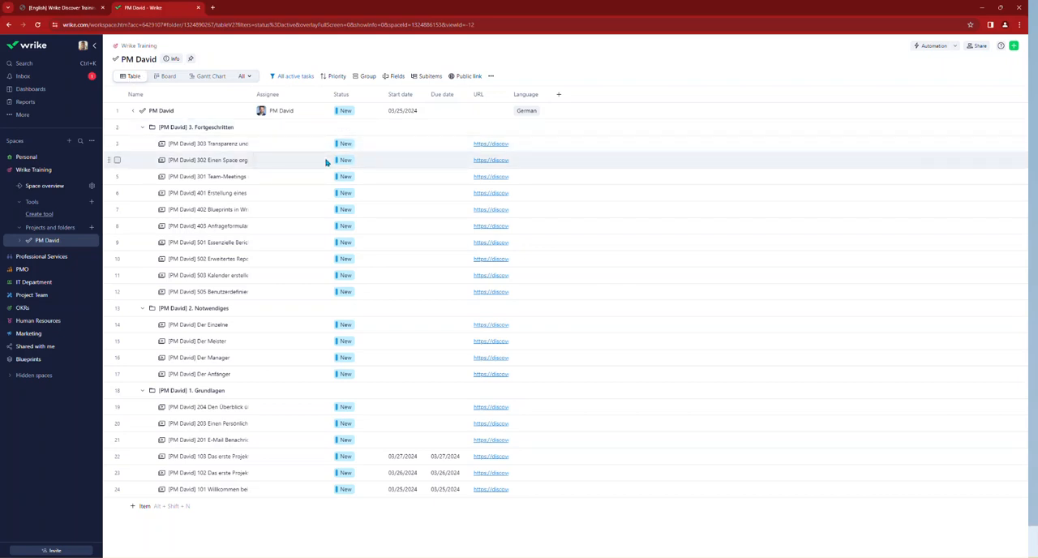
Step: Assign the trainee to sessions 103, 102 and 101 in the 1. Grundlagen folder
left_click(302, 458)
scroll(301, 410, "down", 1)
left_click(305, 420)
left_click(305, 517)
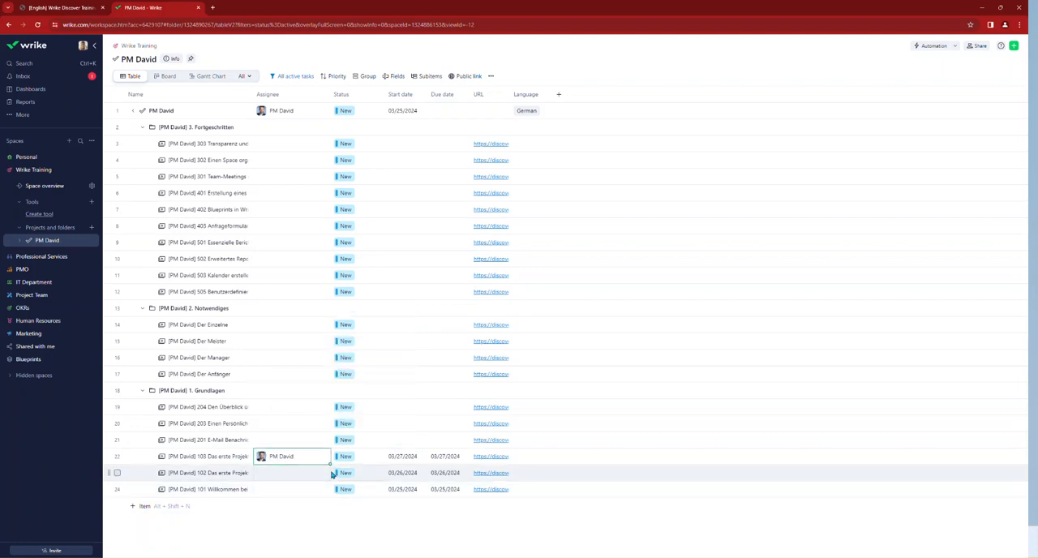
left_click_drag(330, 464, 326, 494)
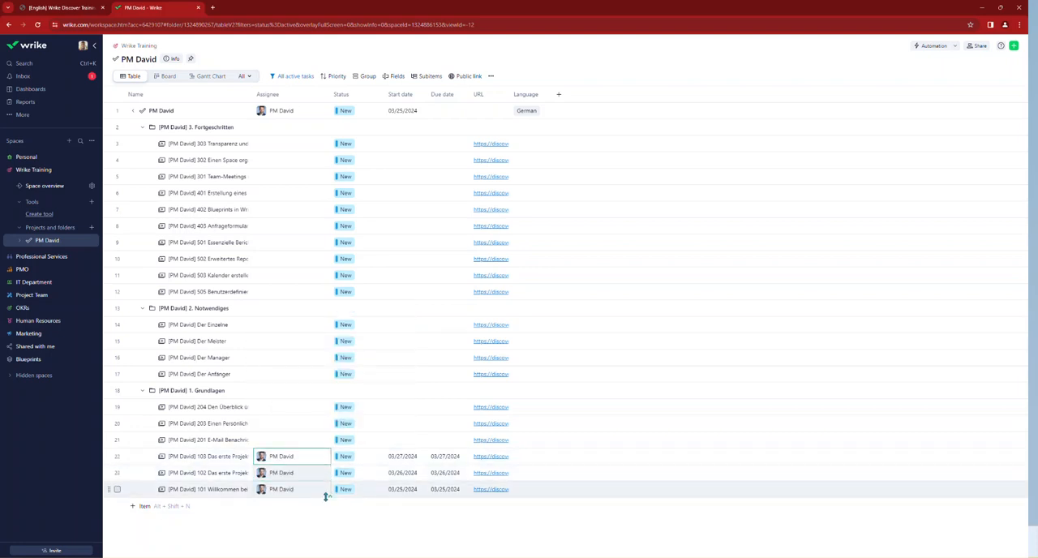
Step: Assign the trainee to the Der Anfänger session in 2. Notwendiges and the 301 Team-Meetings session in 3. Fortgeschritten
left_click(276, 375)
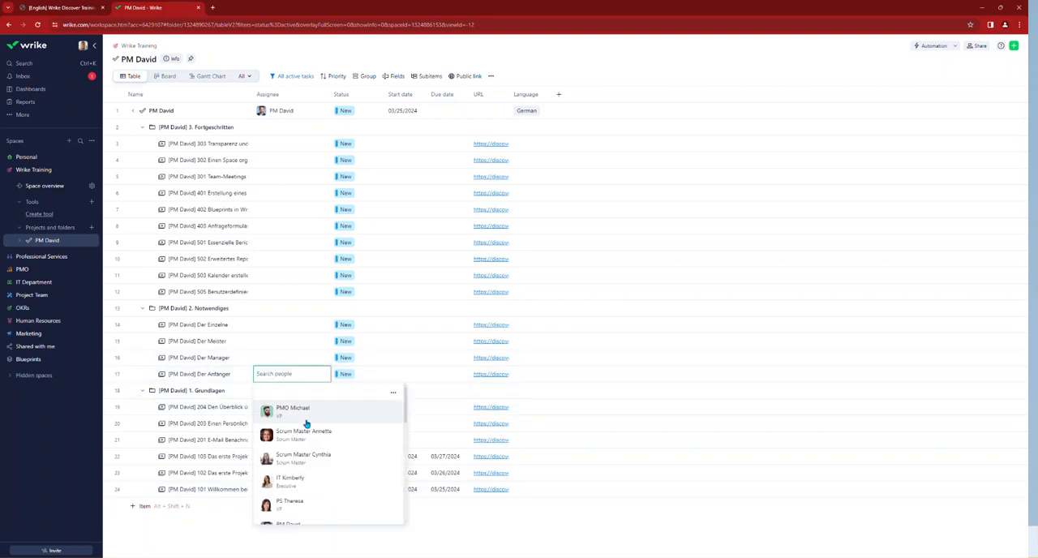
left_click(293, 484)
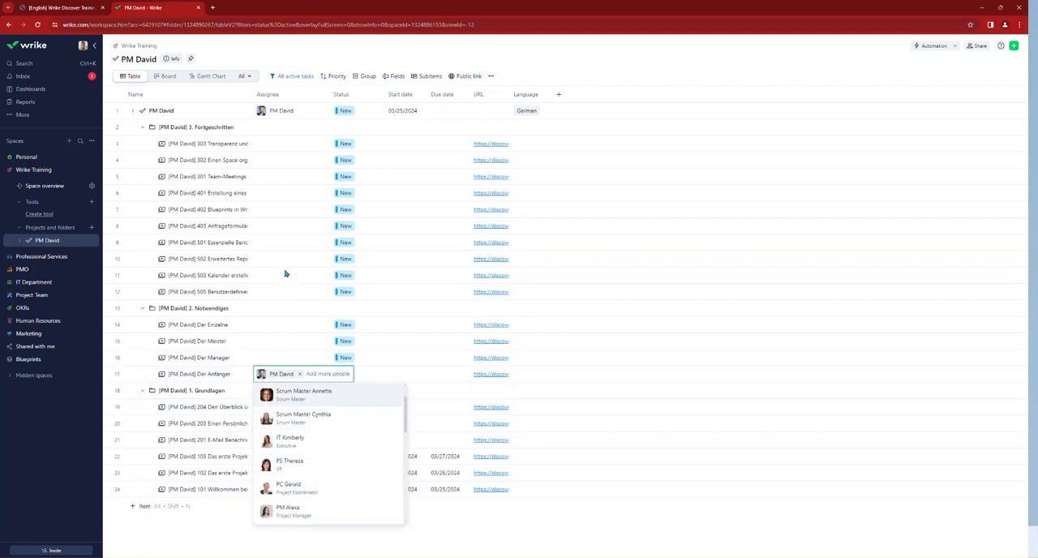
left_click(288, 177)
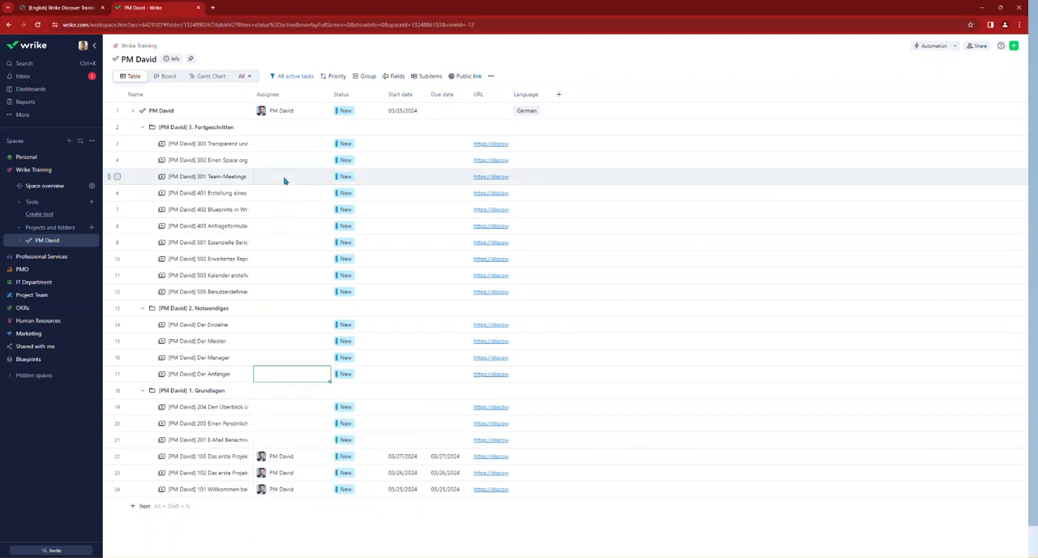
scroll(284, 261, "down", 1)
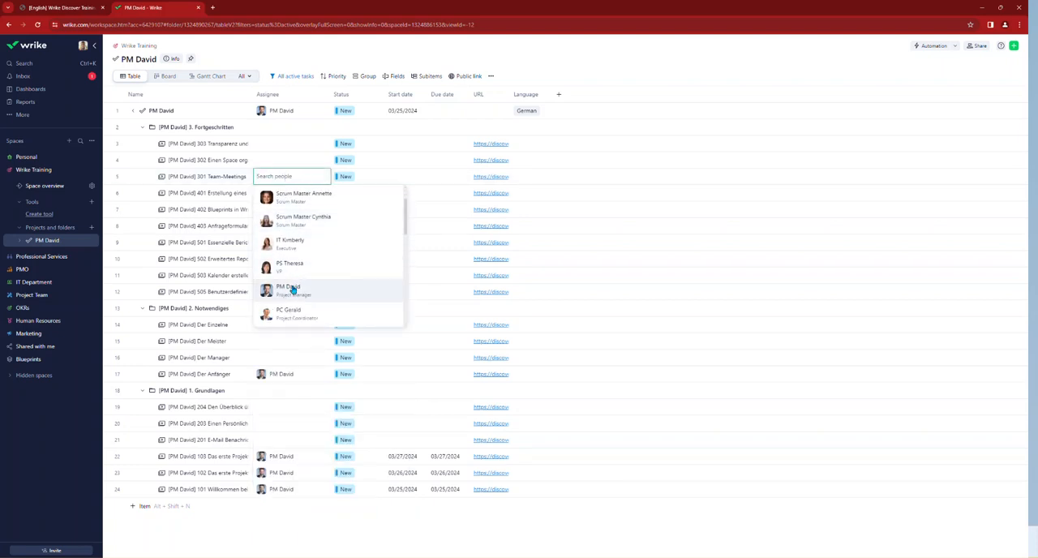
left_click(292, 289)
left_click(623, 61)
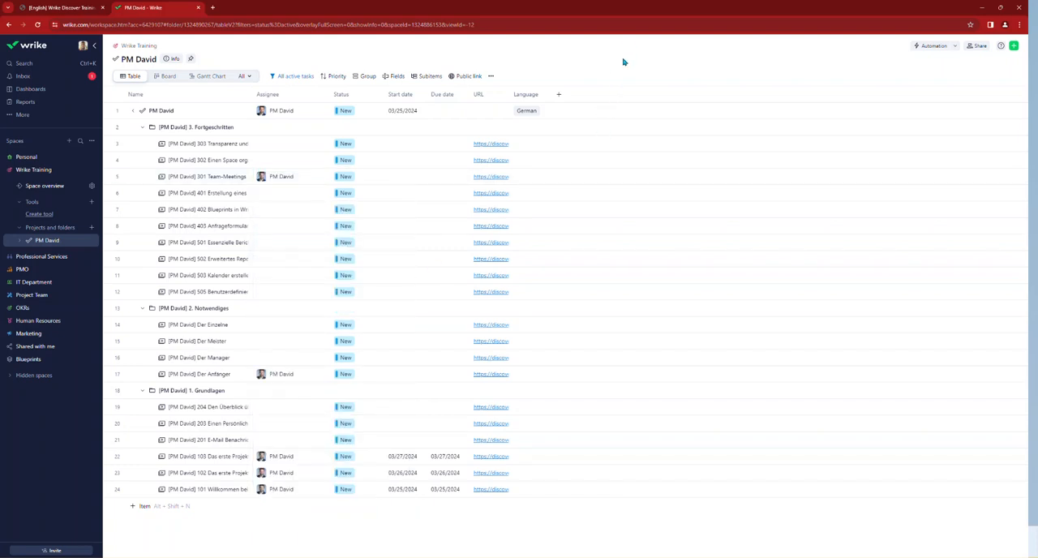